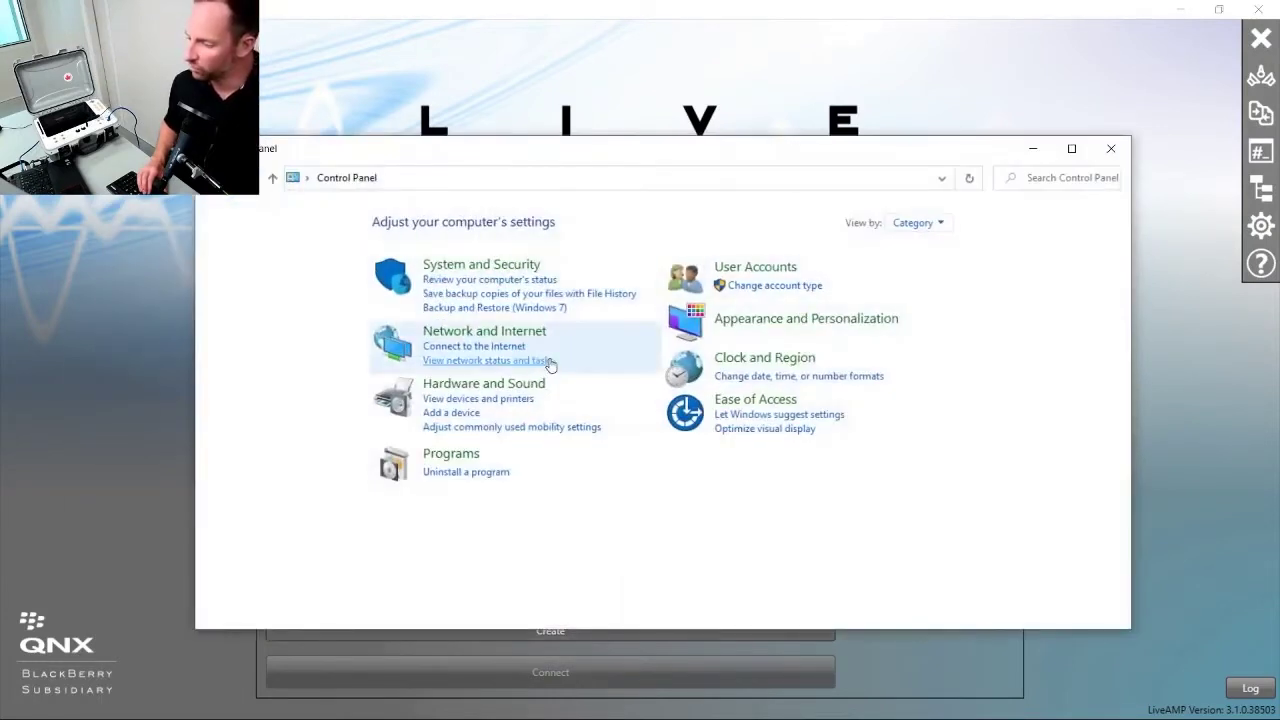
# Go through Network and Sharing Center's adapter settings to open the Ethernet connection's Properties dialog.
pyautogui.click(526, 336)
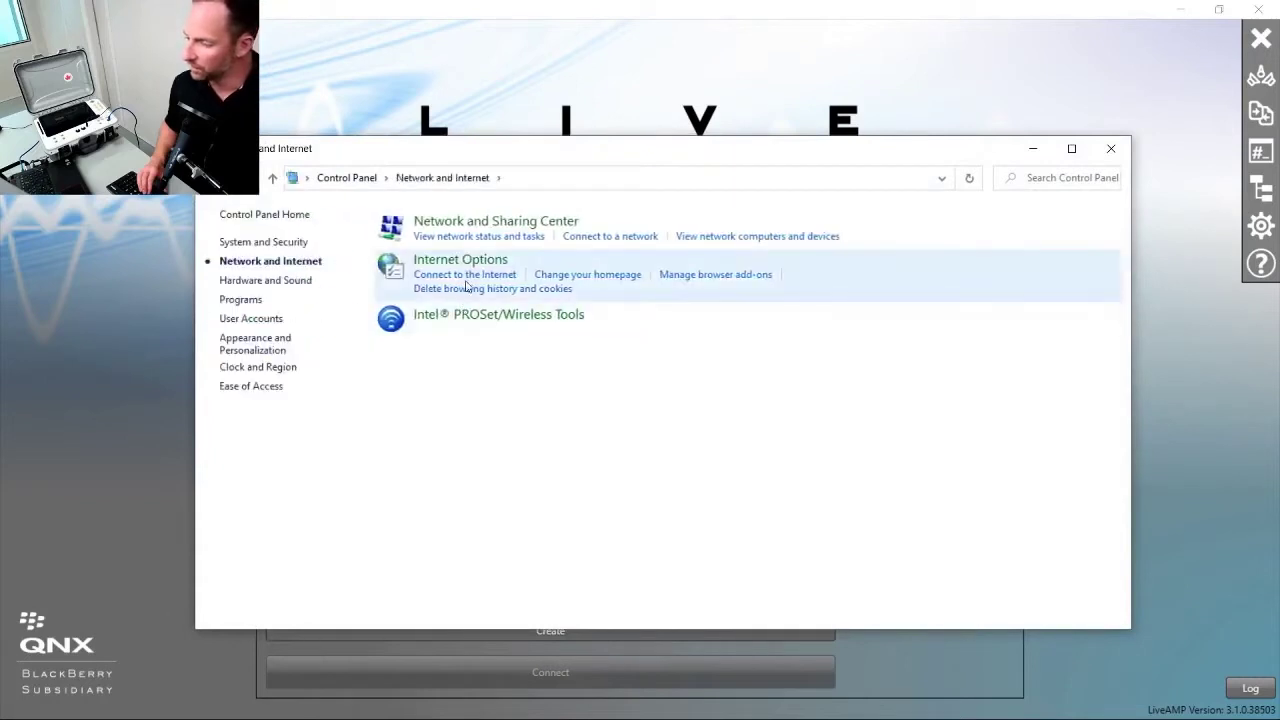
pyautogui.click(466, 223)
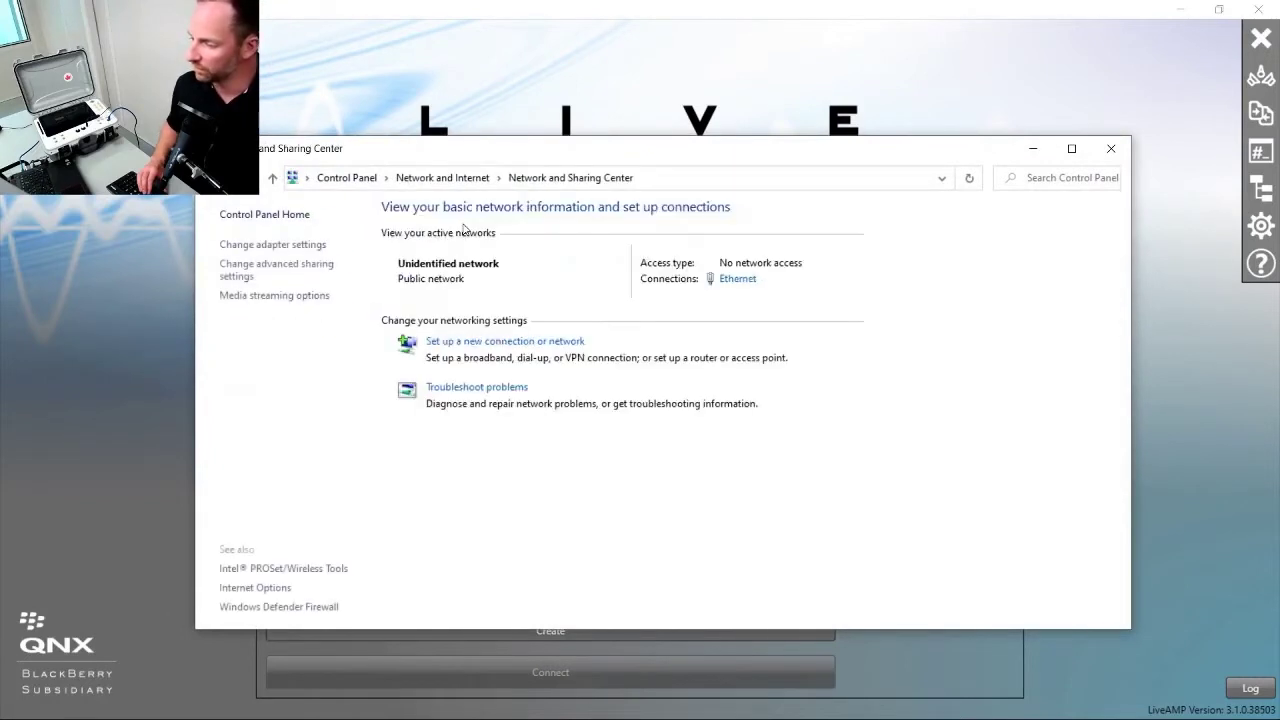
pyautogui.click(283, 252)
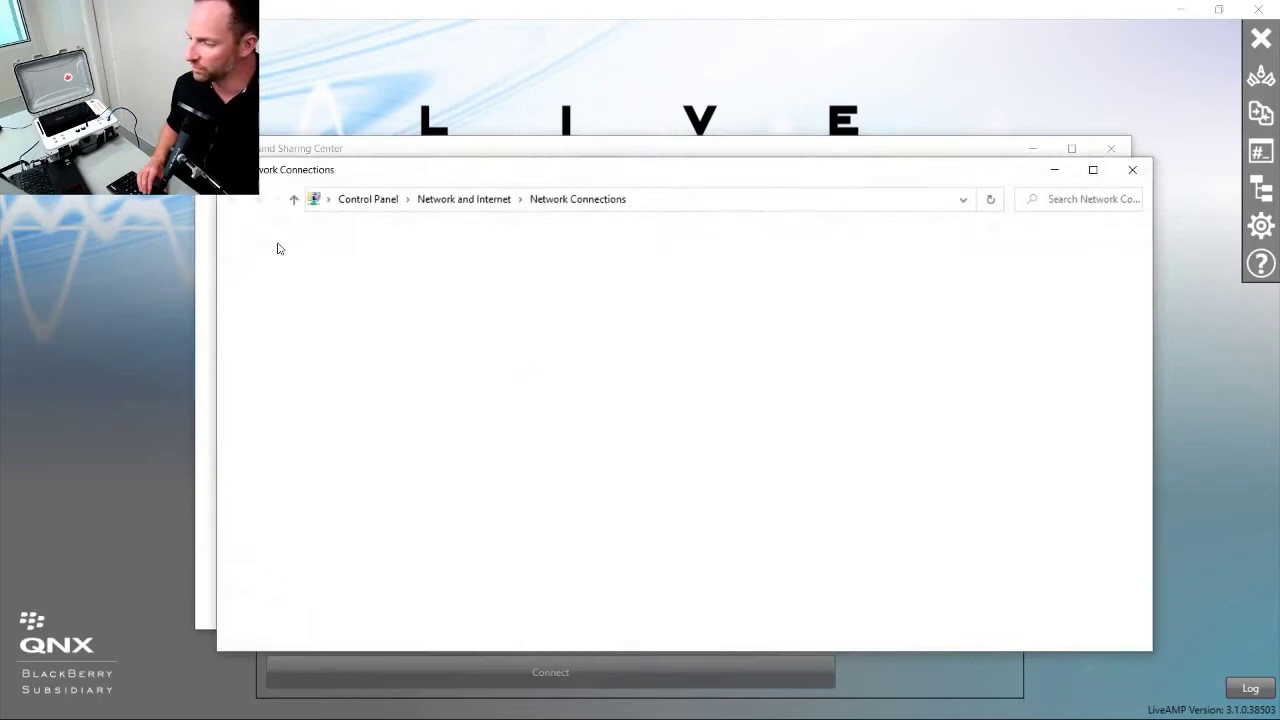
pyautogui.click(447, 276)
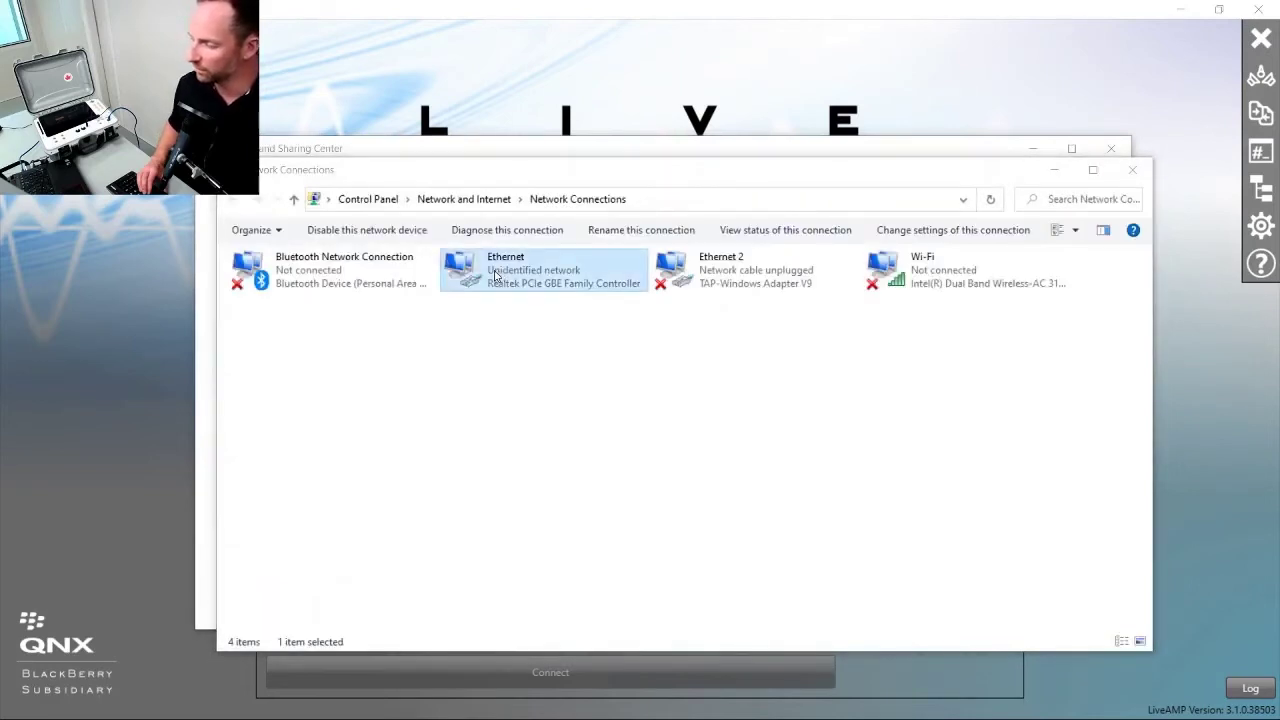
pyautogui.doubleClick(447, 276)
pyautogui.moveTo(617, 143); pyautogui.dragTo(580, 151)
pyautogui.click(494, 455)
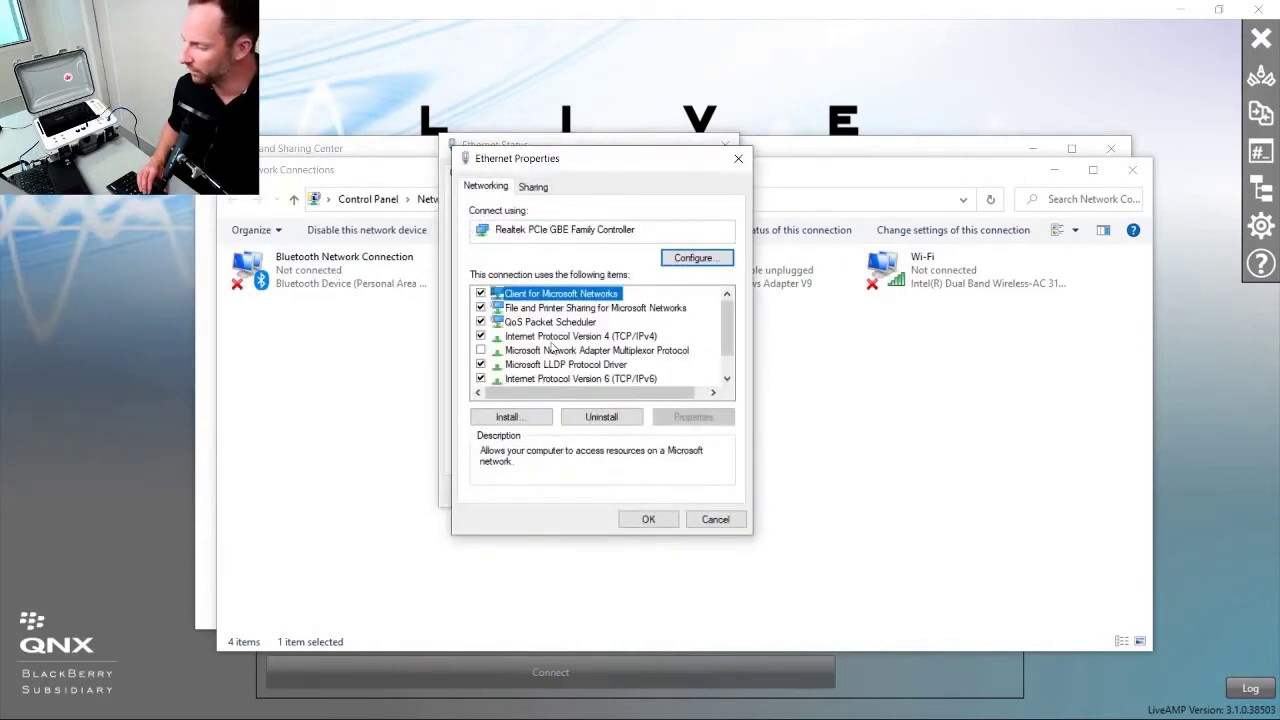
# Give TCP/IPv4 the fixed address 192.168.1.101 with subnet mask 255.255.255.0.
pyautogui.doubleClick(552, 339)
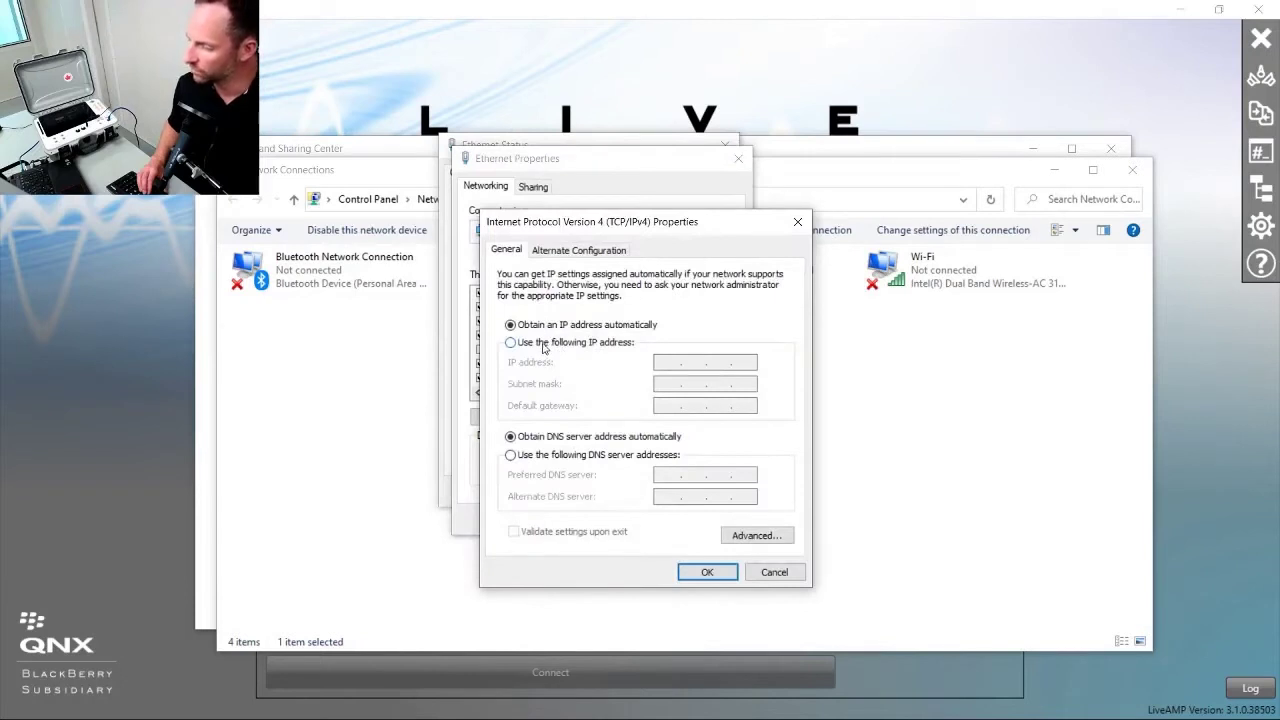
pyautogui.click(511, 342)
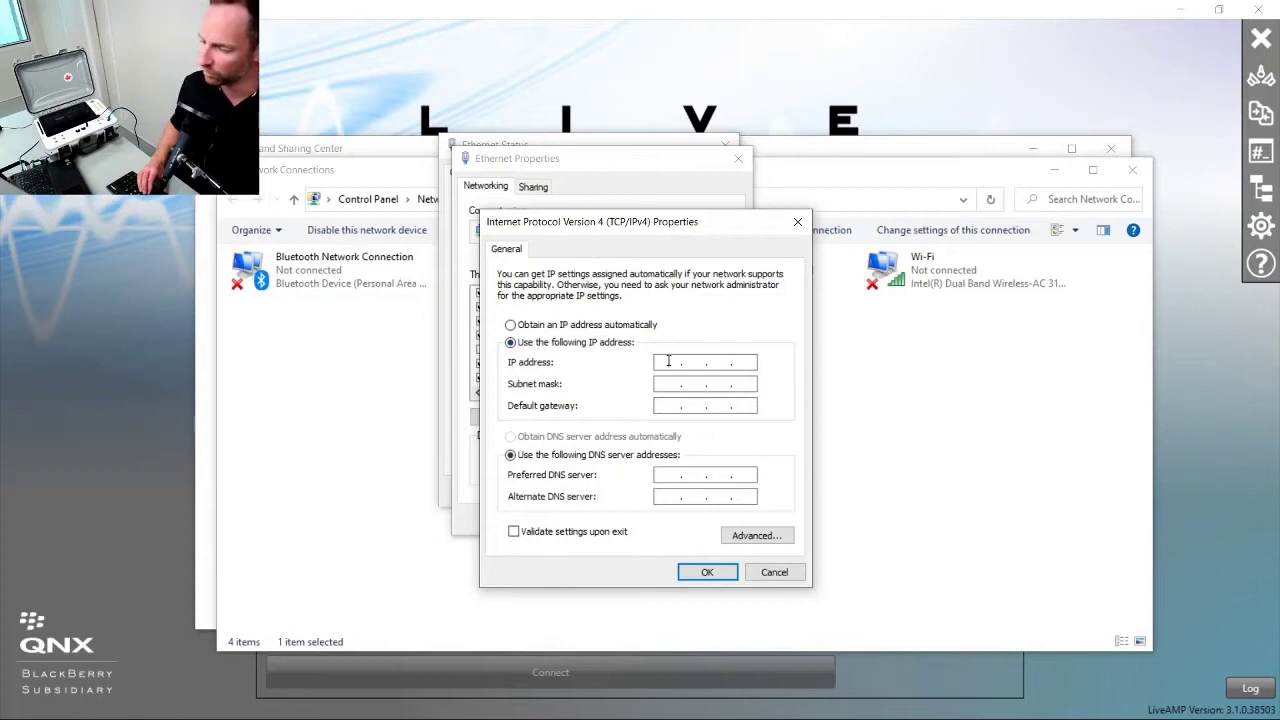
pyautogui.click(666, 361)
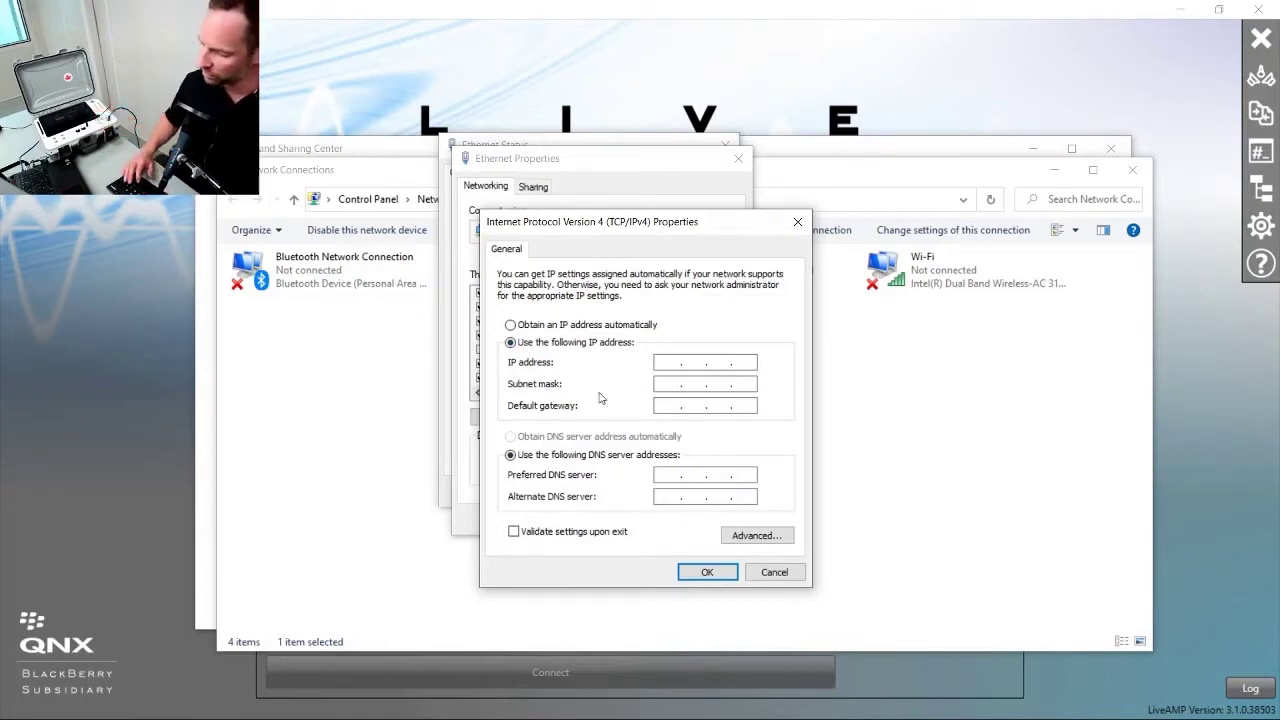
pyautogui.write('192.168.1.')
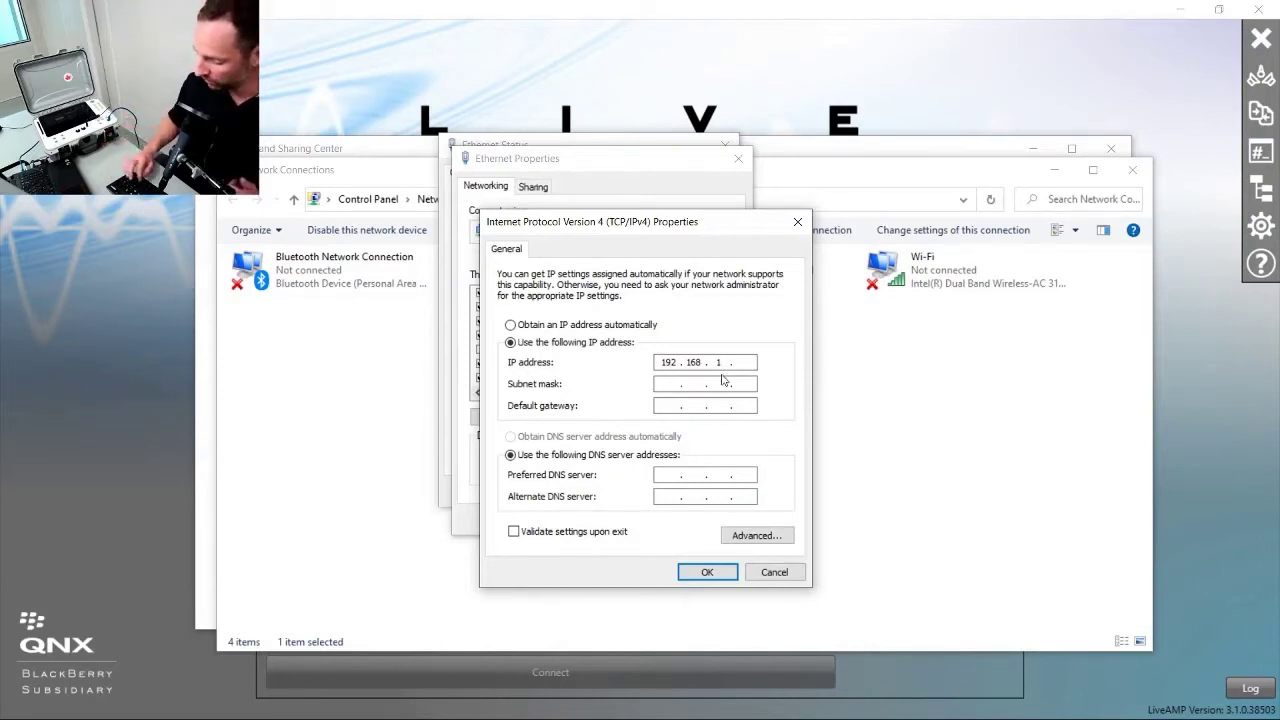
pyautogui.write('101')
pyautogui.press('Tab')
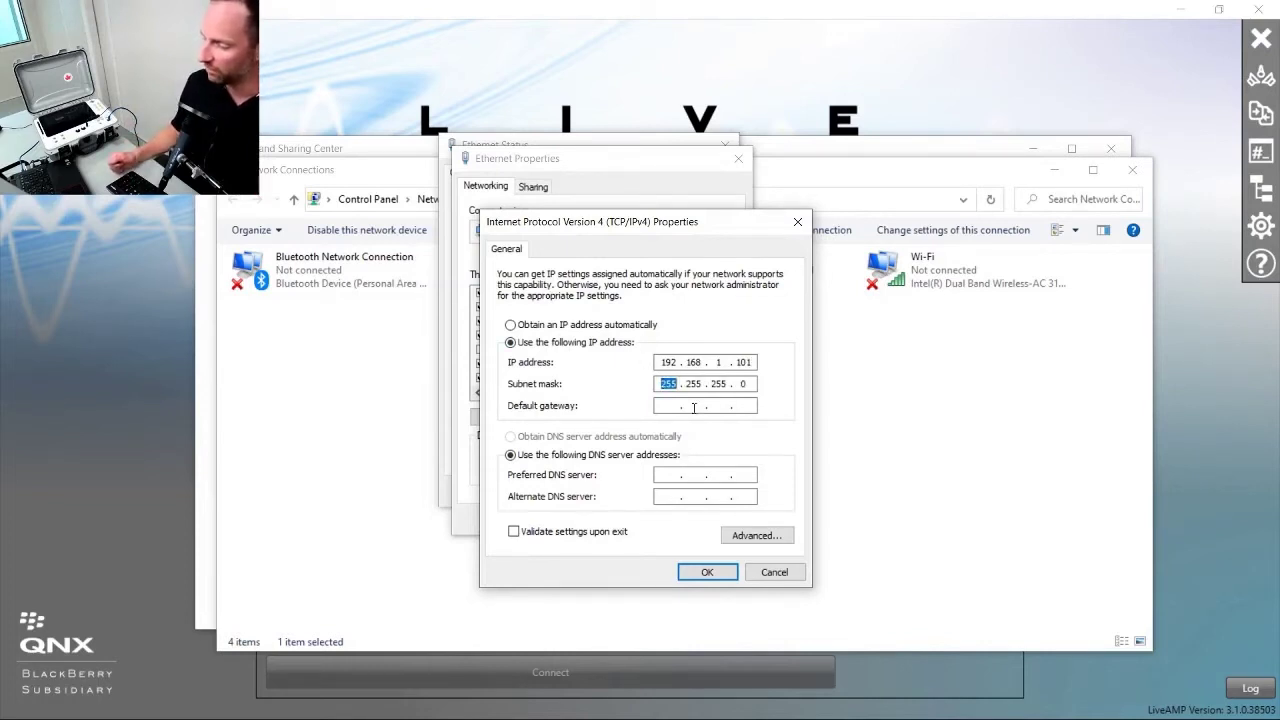
# Confirm the IPv4 settings and close the Ethernet properties, status and network connection windows.
pyautogui.click(705, 573)
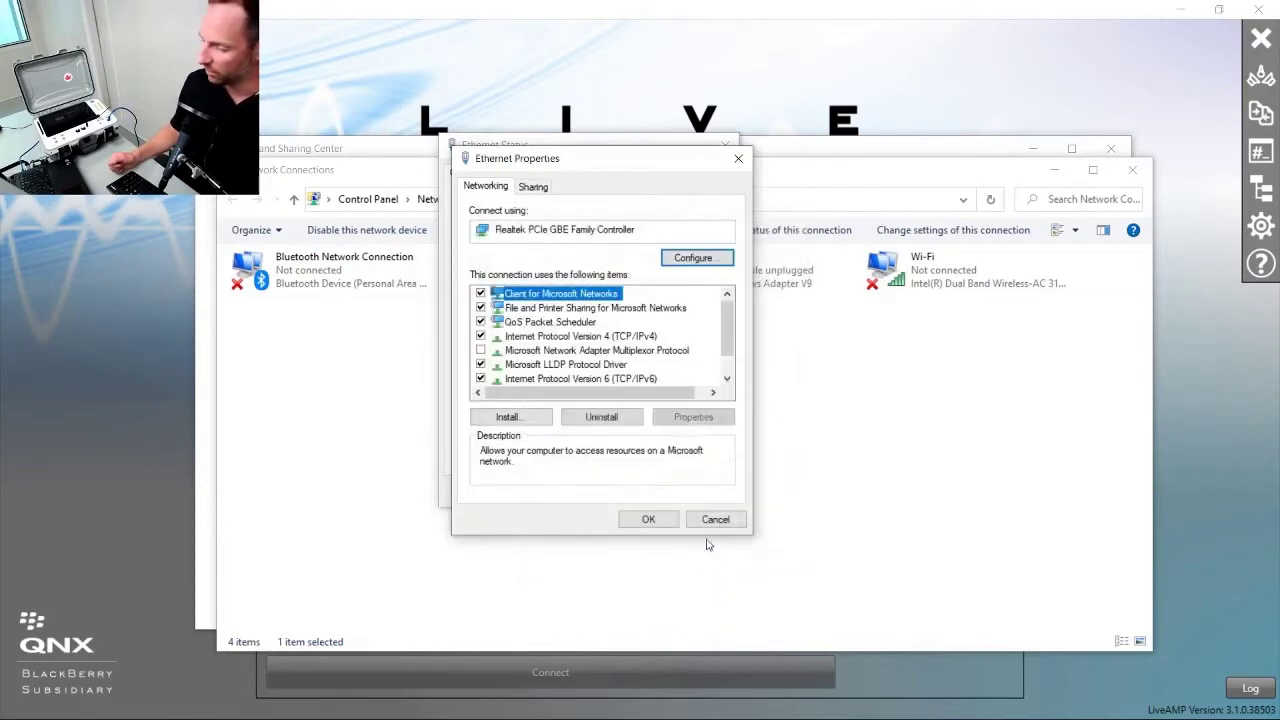
pyautogui.click(662, 521)
pyautogui.click(697, 490)
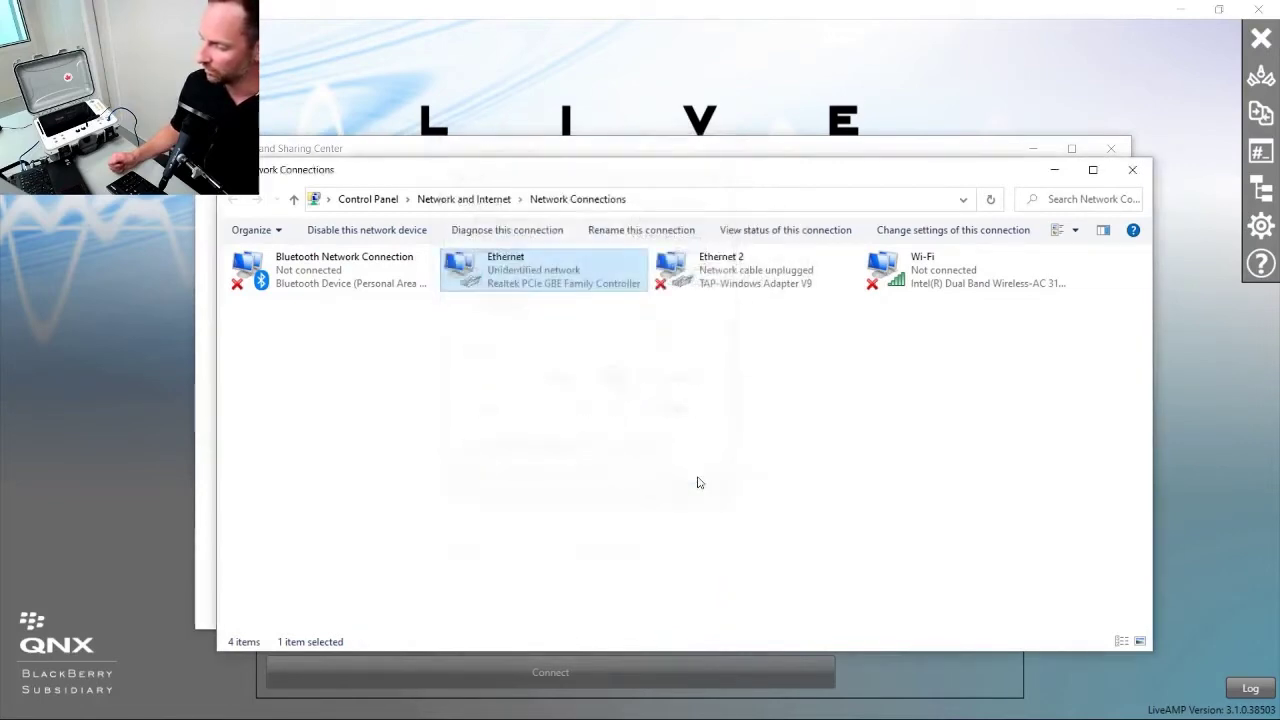
pyautogui.click(1053, 170)
# Bring up a Command Prompt and run ipconfig.
pyautogui.click(1033, 150)
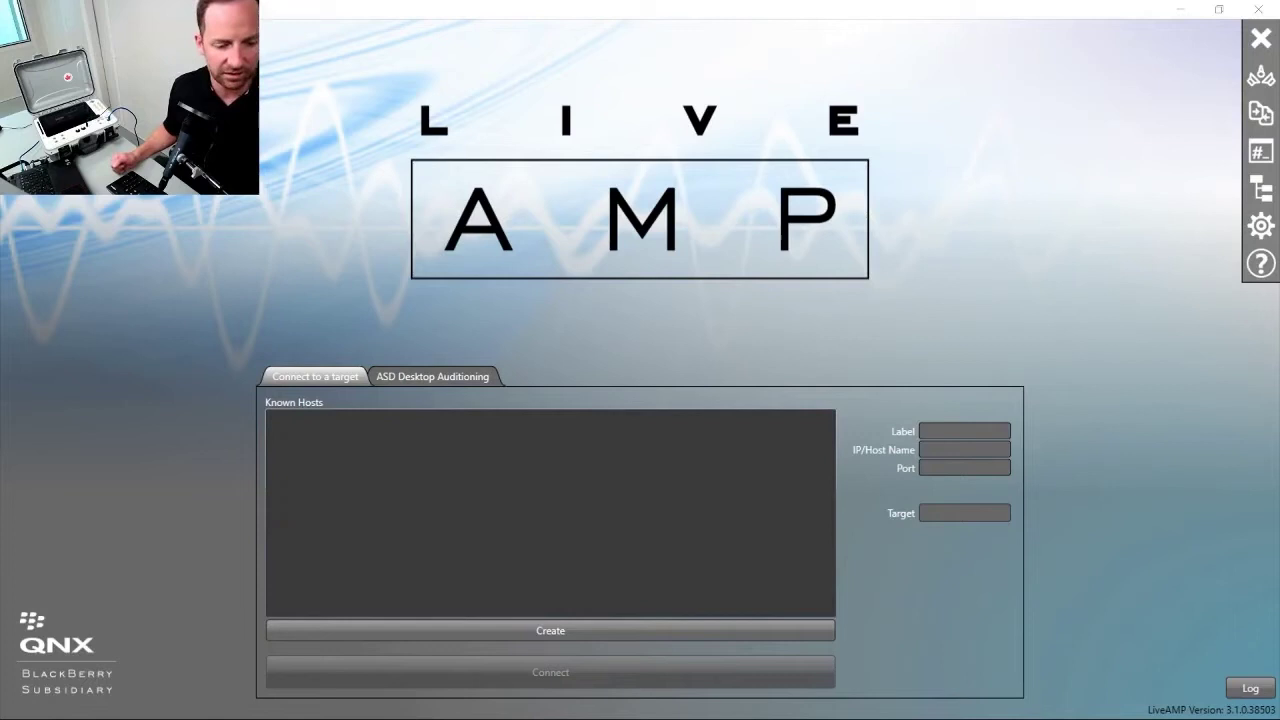
pyautogui.hotkey('alt', 'Tab')
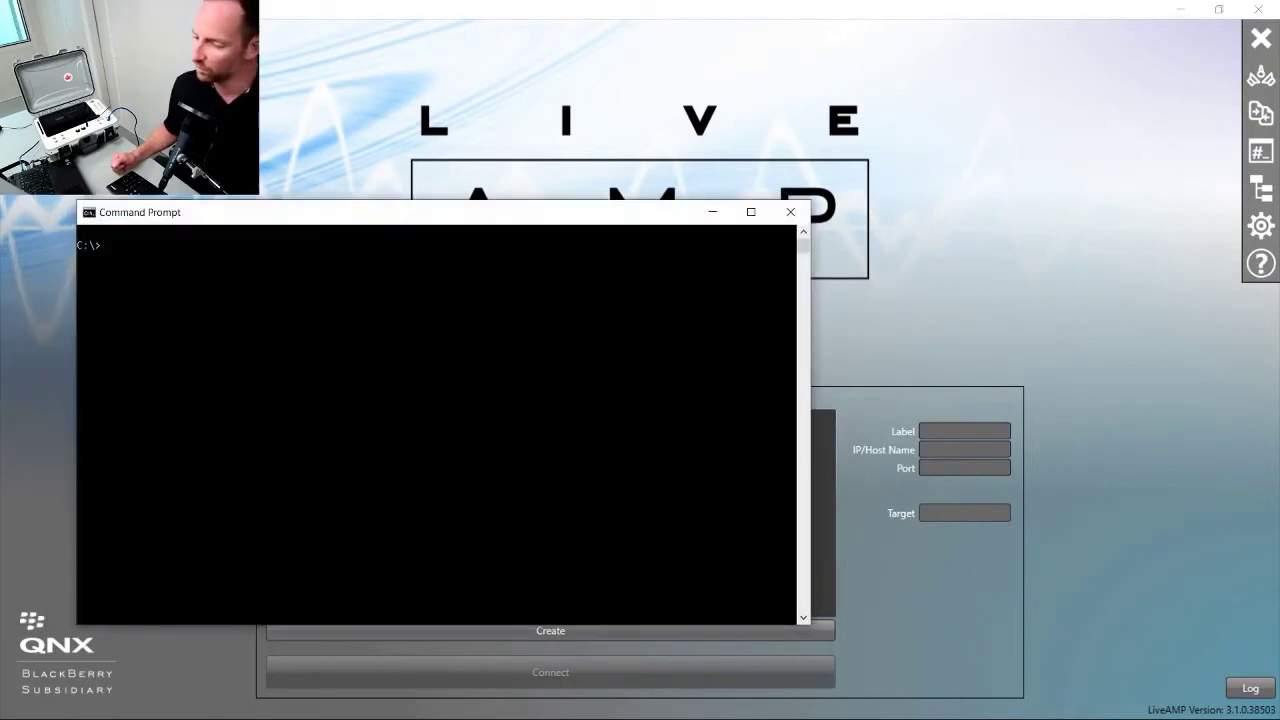
pyautogui.click(614, 327)
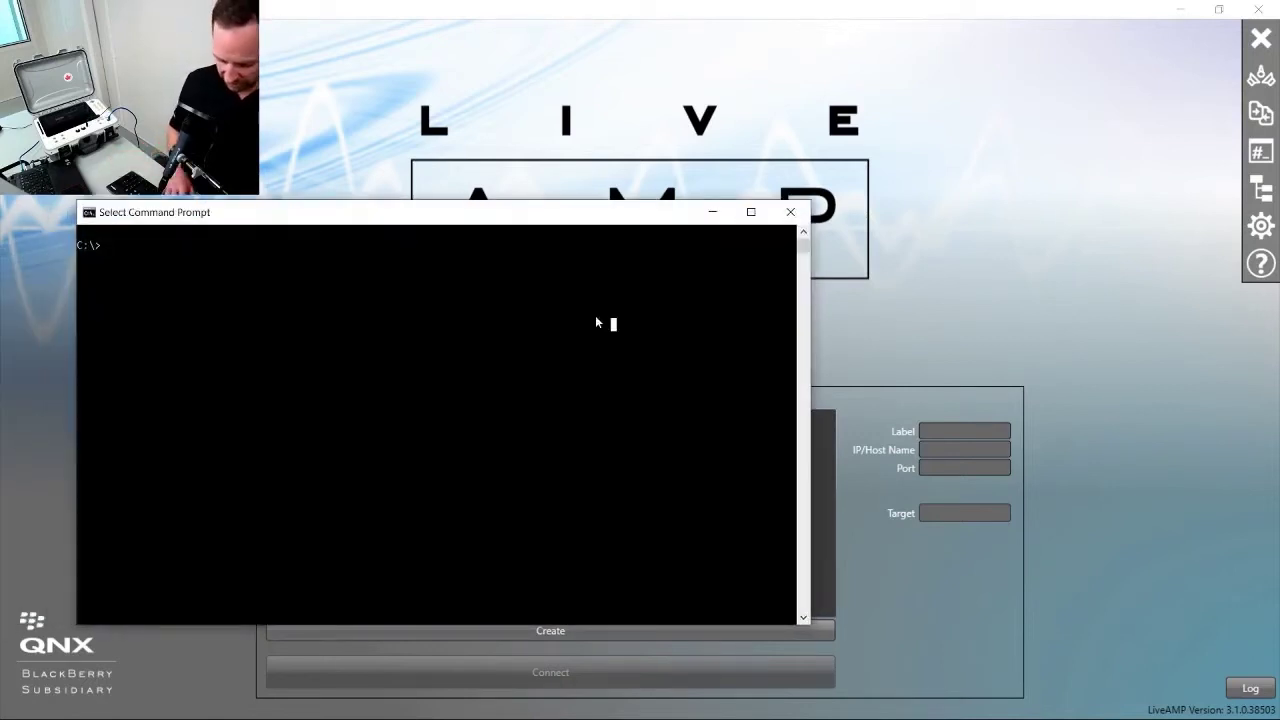
pyautogui.write('ipconfig')
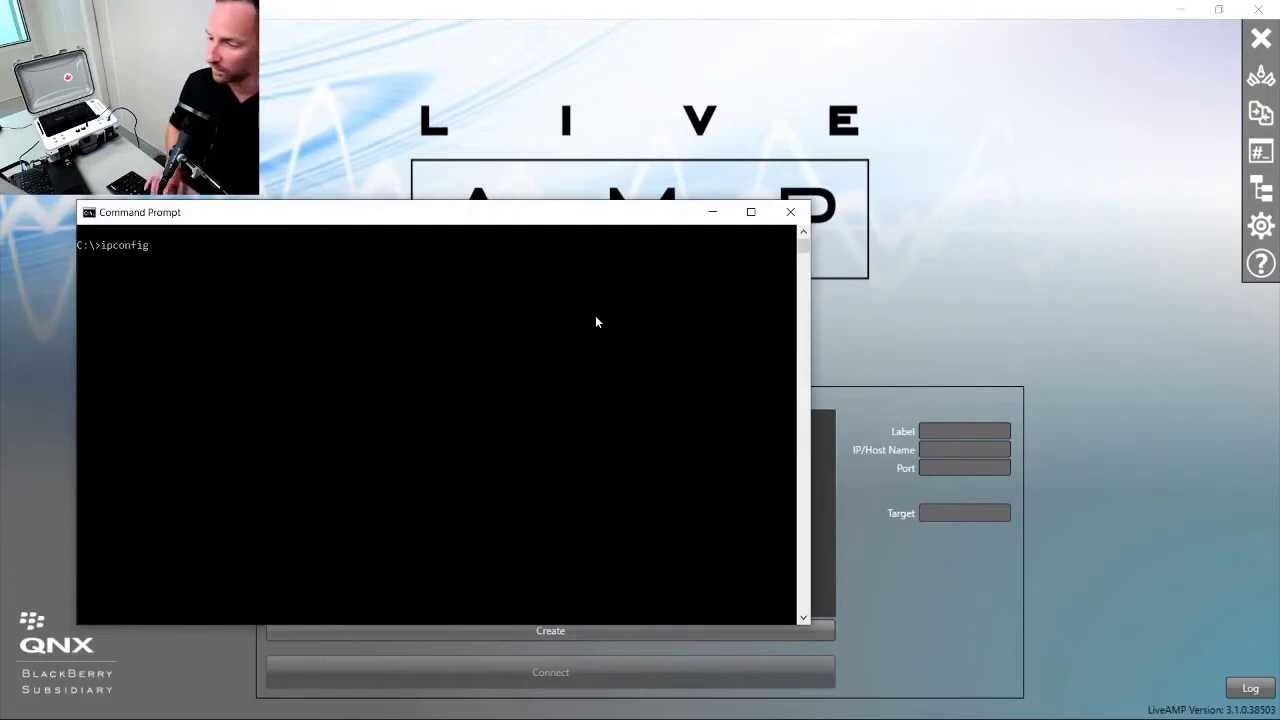
pyautogui.press('Return')
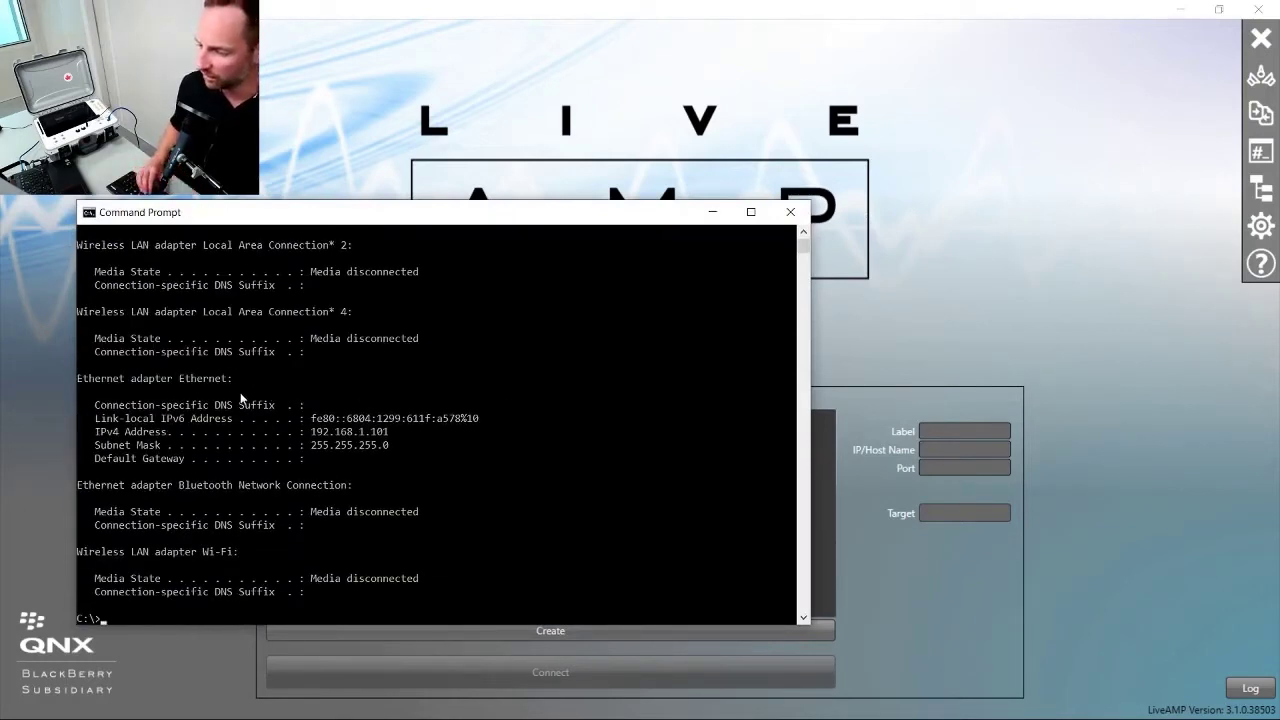
# Check that the Ethernet adapter shows IPv4 address 192.168.1.101, then close the console.
pyautogui.moveTo(244, 379); pyautogui.dragTo(68, 385)
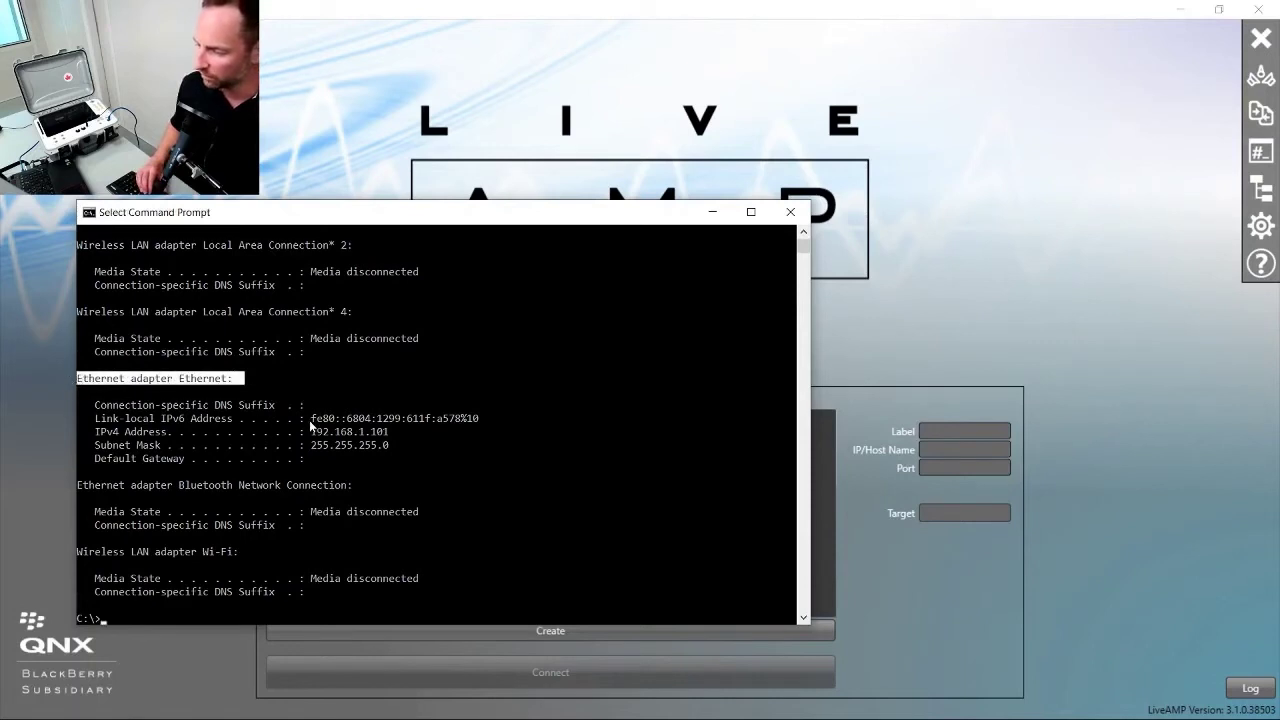
pyautogui.moveTo(93, 434); pyautogui.dragTo(407, 436)
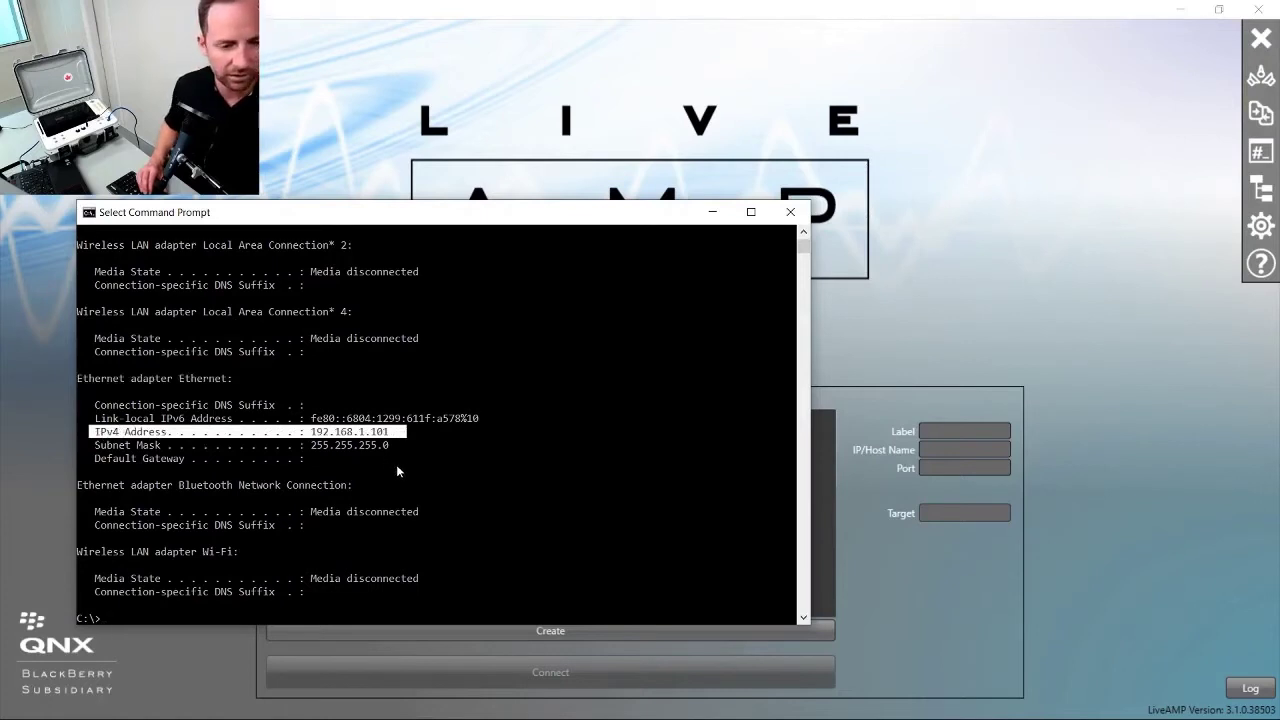
pyautogui.click(793, 215)
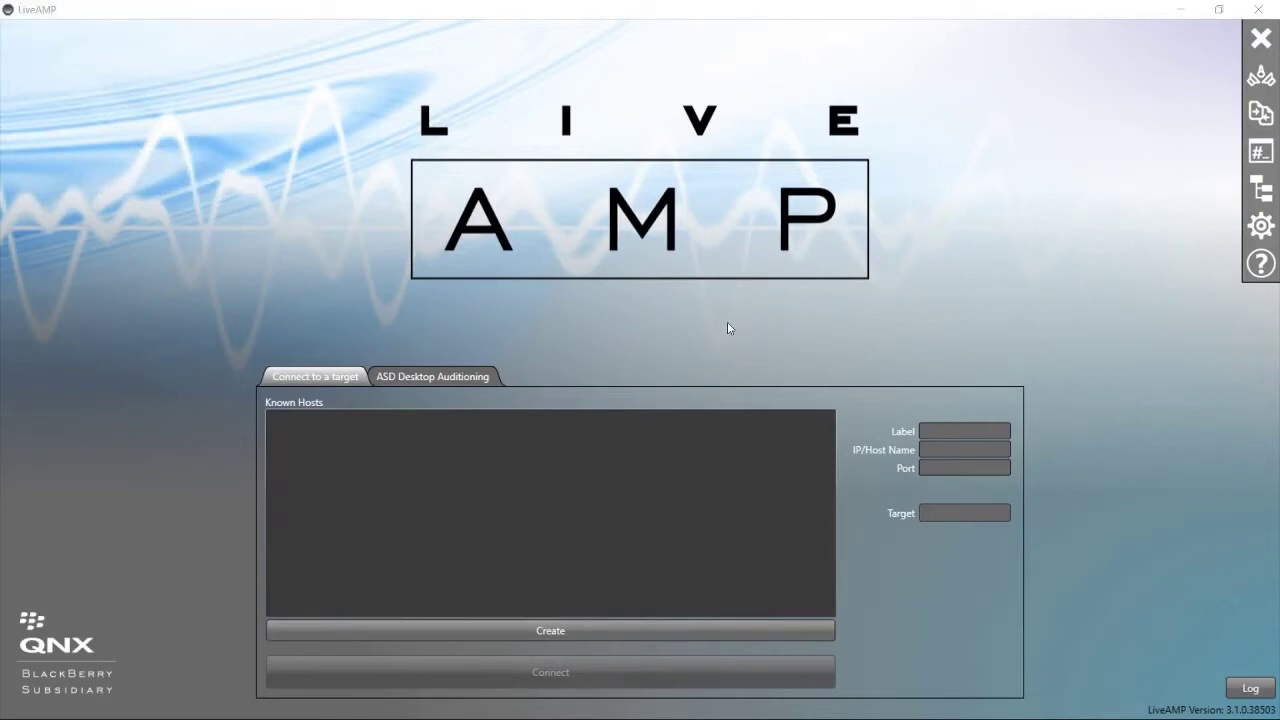
# Add a new known target host named 'J6 QNXCAR'.
pyautogui.click(489, 631)
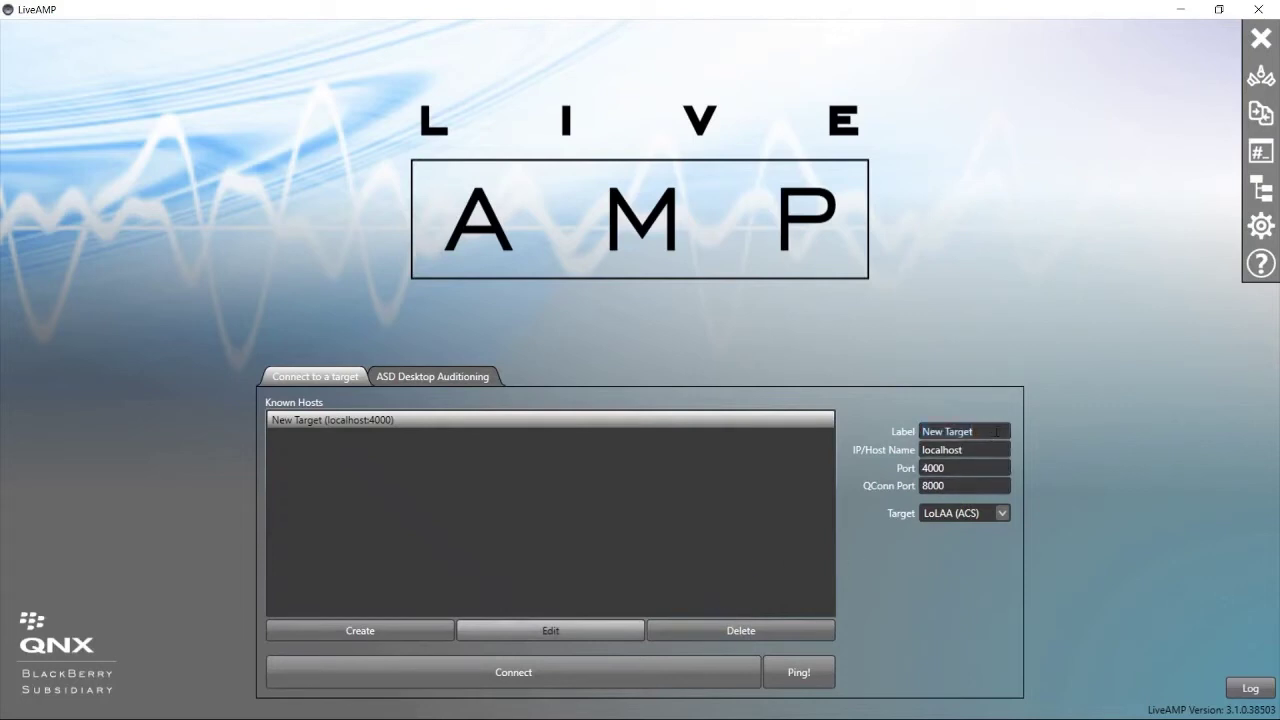
pyautogui.moveTo(996, 431); pyautogui.dragTo(866, 478)
pyautogui.write('J')
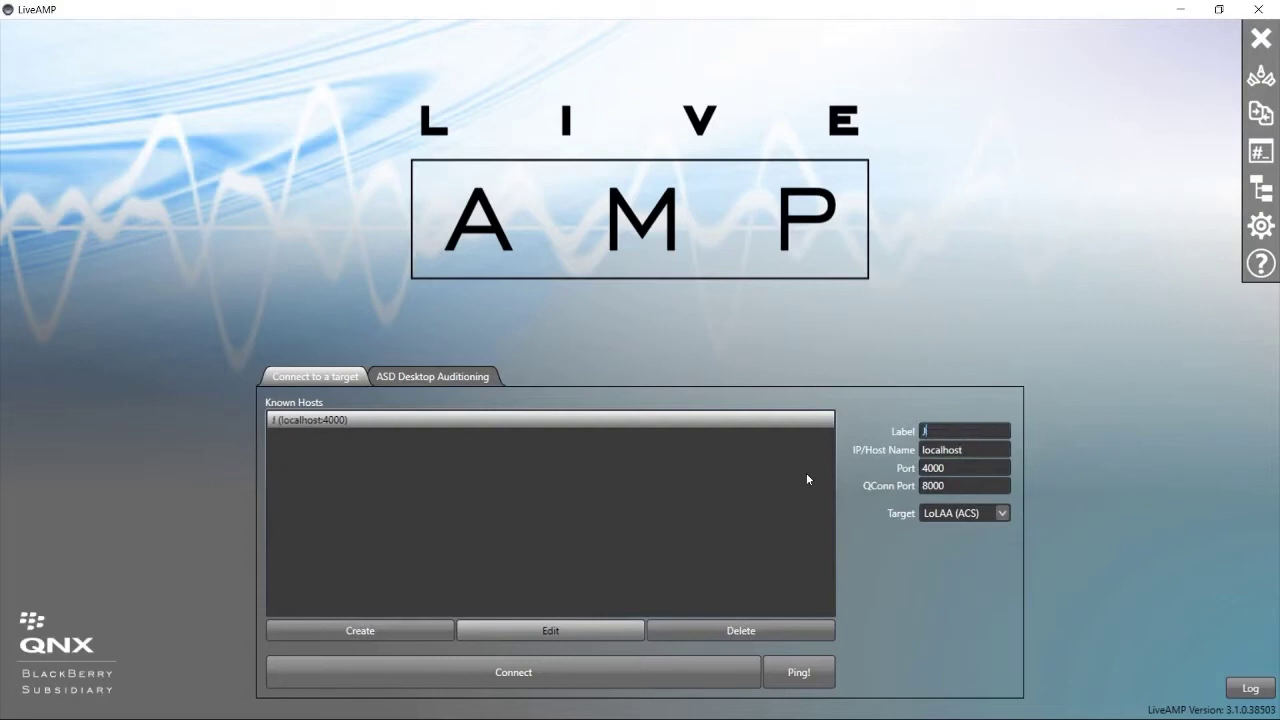
pyautogui.write('6 QNXCAR')
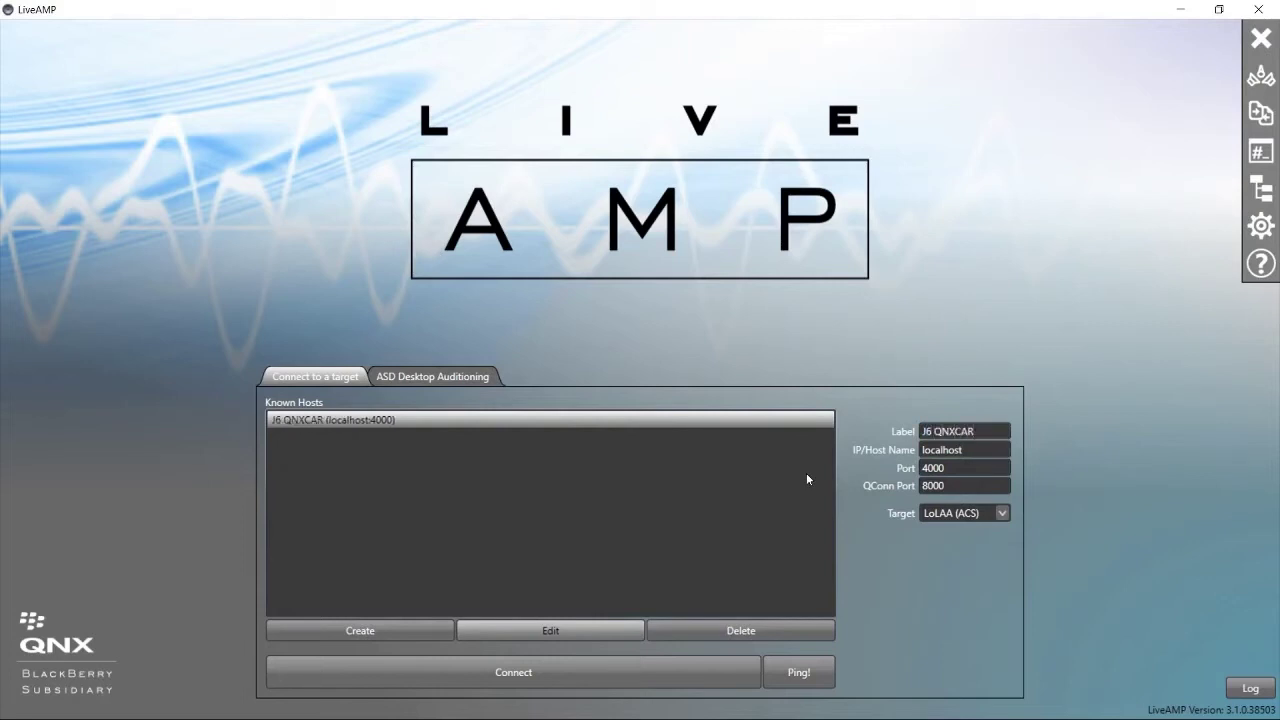
# Set its host address to 192.168.1.100, keeping port 4000 and QConn port 8000.
pyautogui.press('Tab')
pyautogui.write('192.168.')
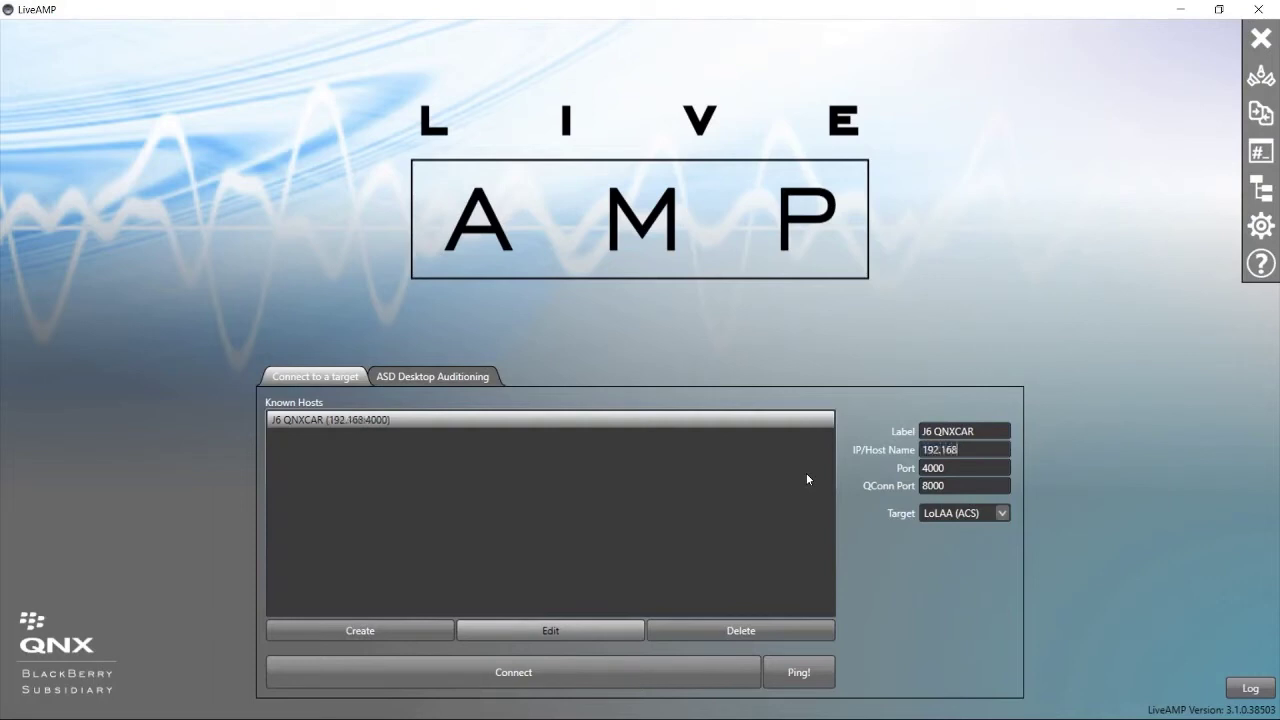
pyautogui.write('1.100')
pyautogui.click(962, 488)
pyautogui.hotkey('shift', 'Tab')
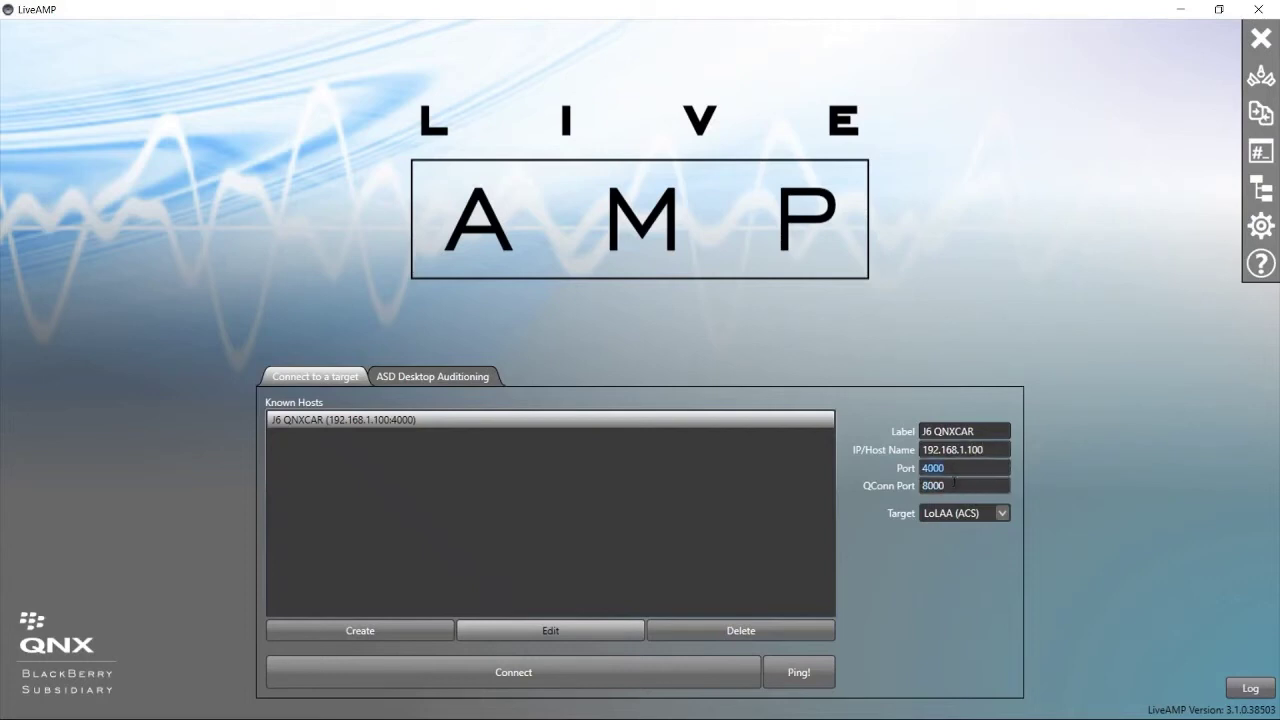
pyautogui.press('Tab')
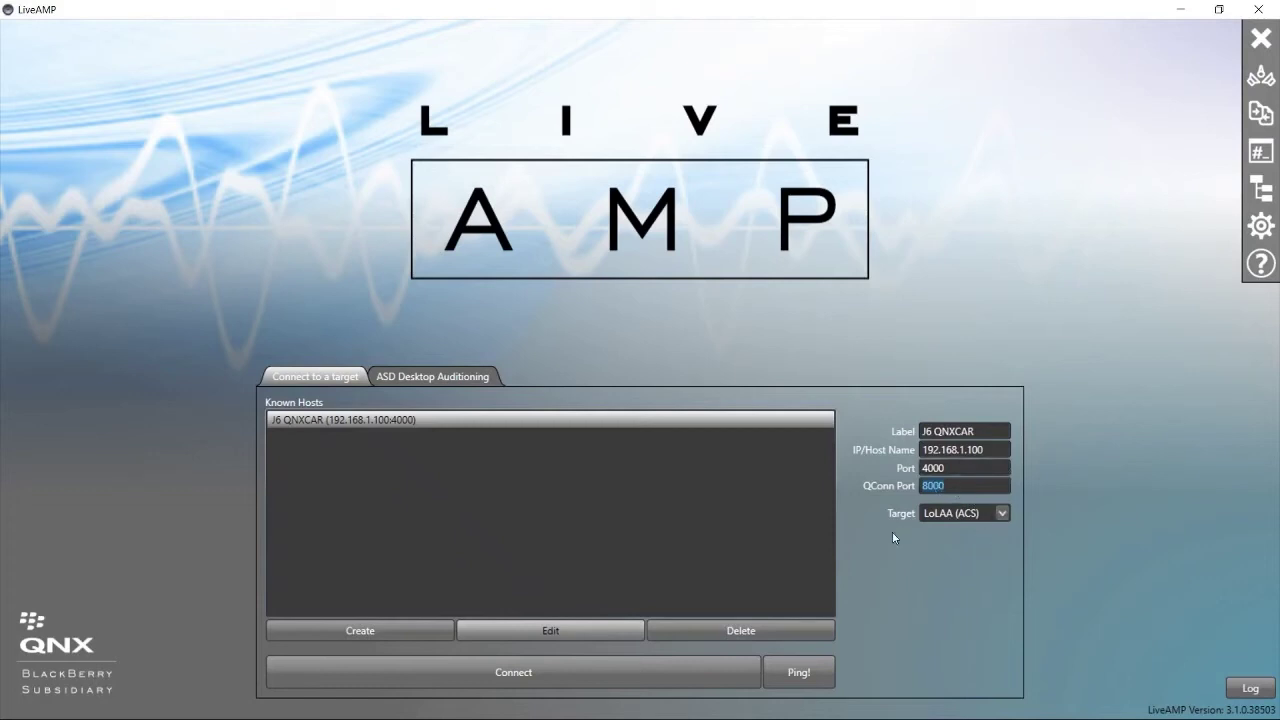
# Leave the target type as LoLAA (ACS) and ping 192.168.1.100 successfully.
pyautogui.click(1001, 516)
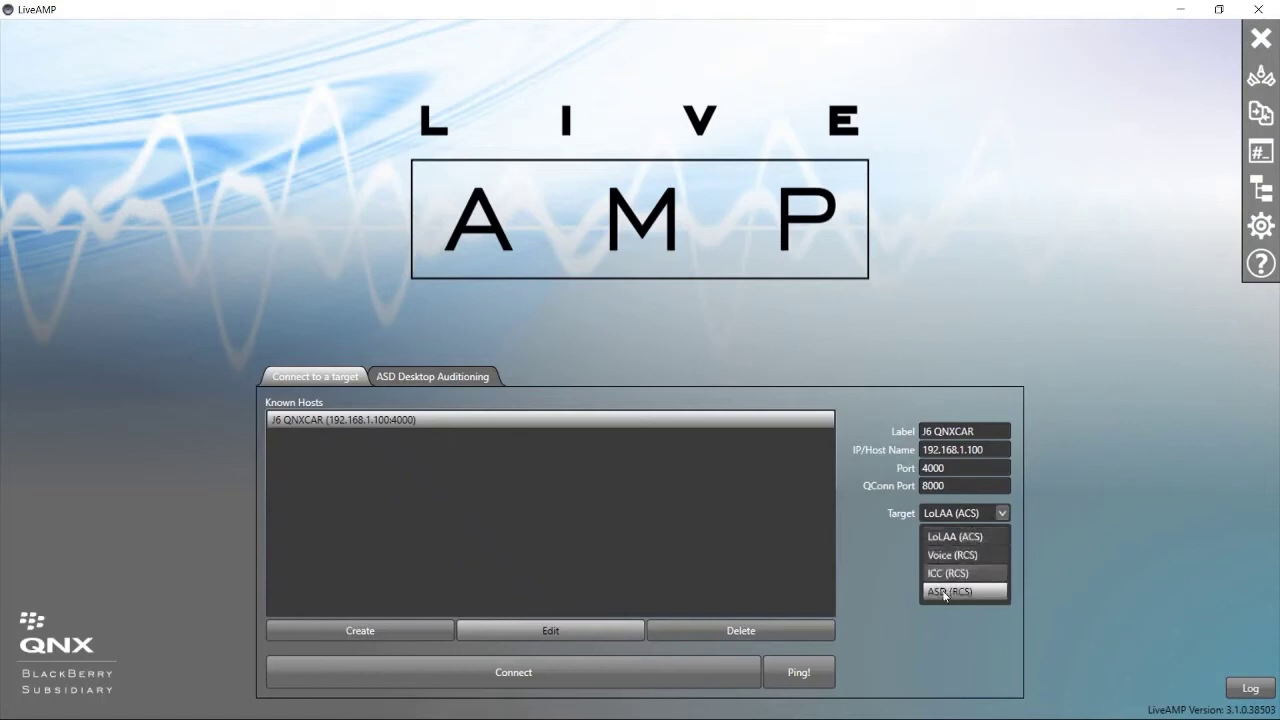
pyautogui.click(941, 537)
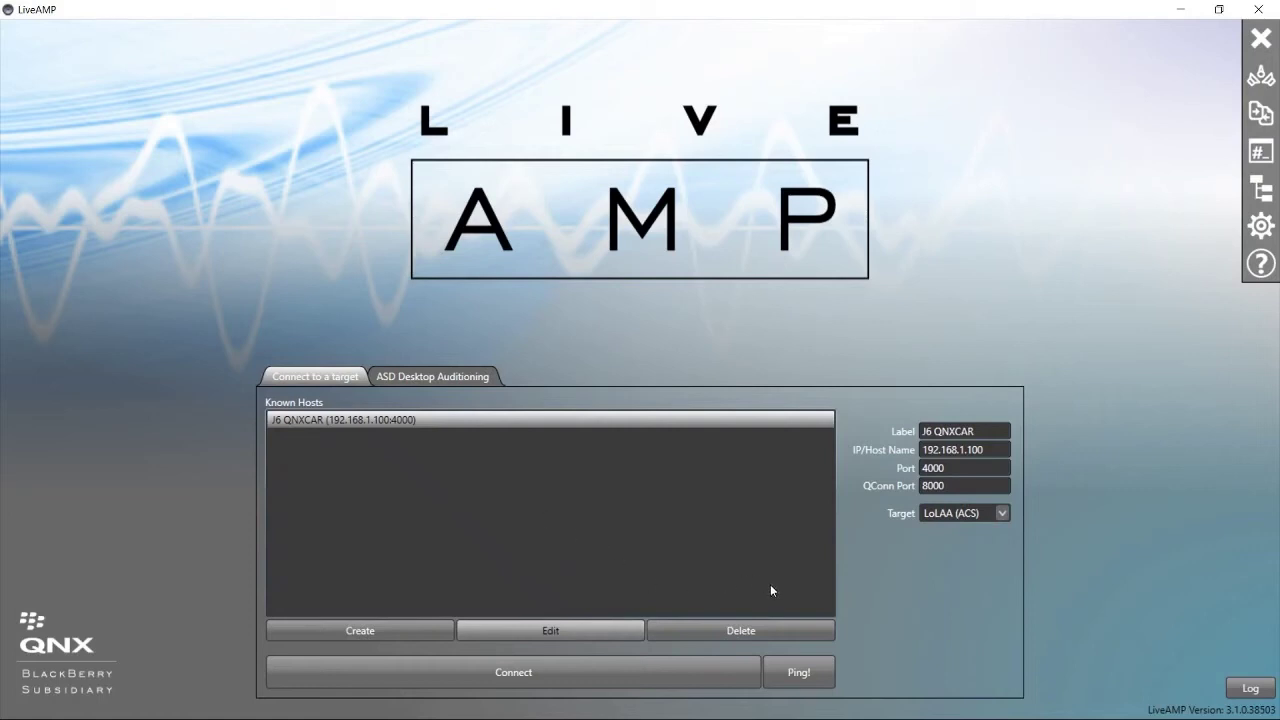
pyautogui.click(800, 680)
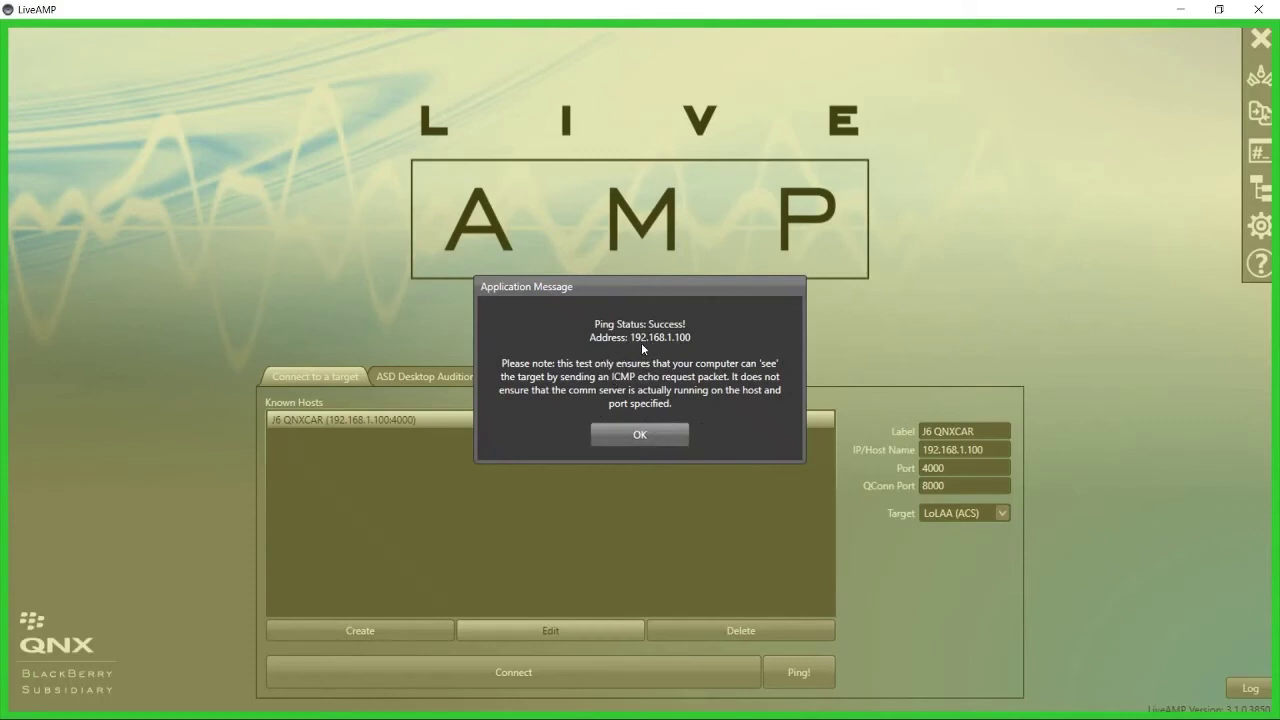
pyautogui.click(629, 434)
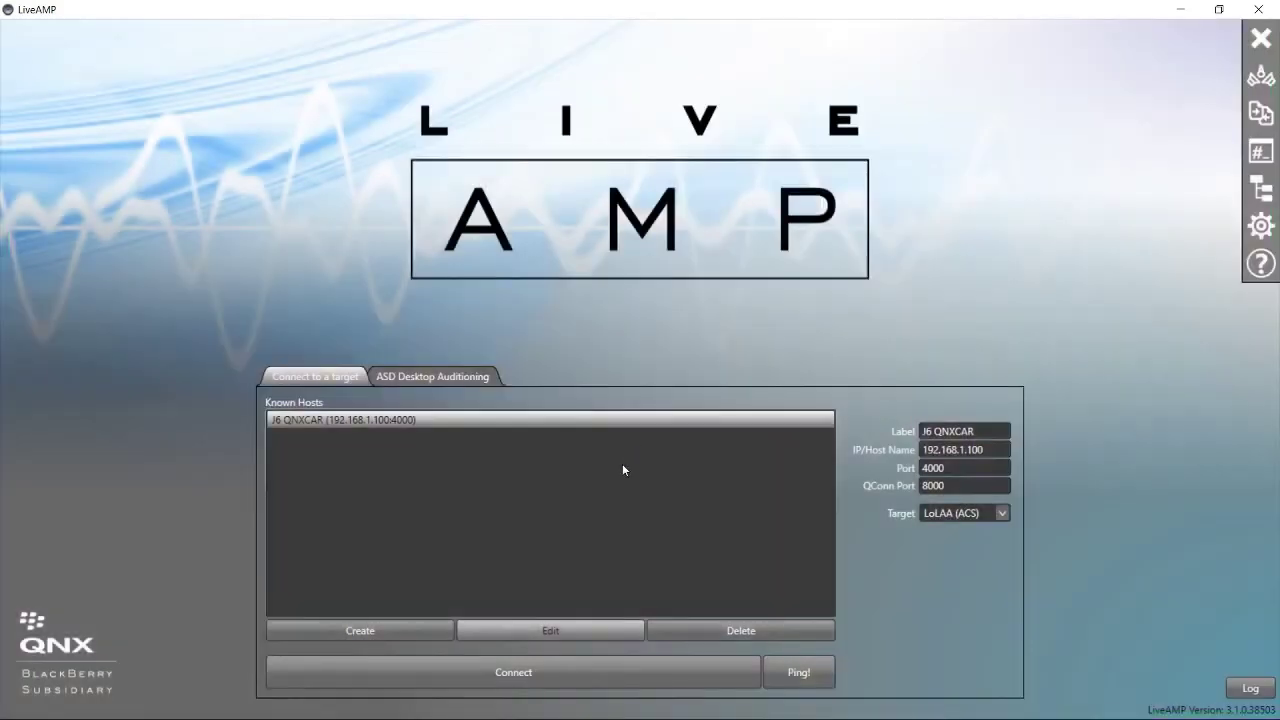
pyautogui.click(439, 680)
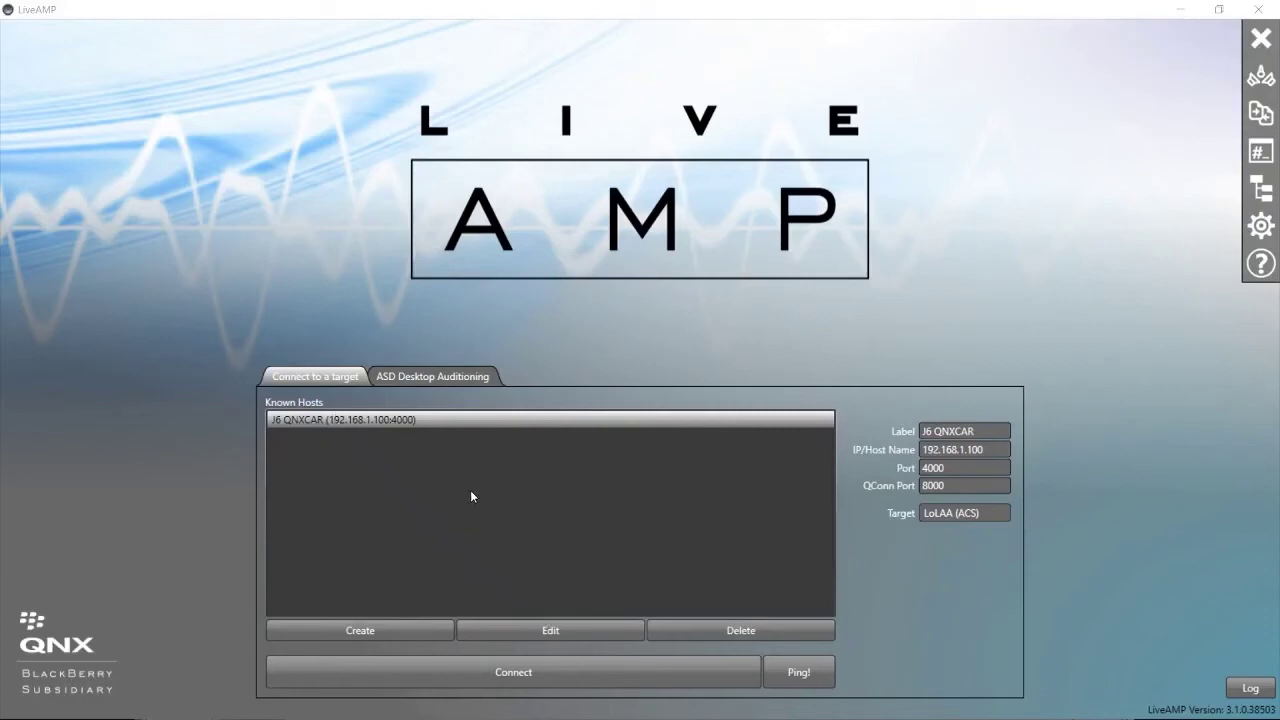
pyautogui.click(798, 672)
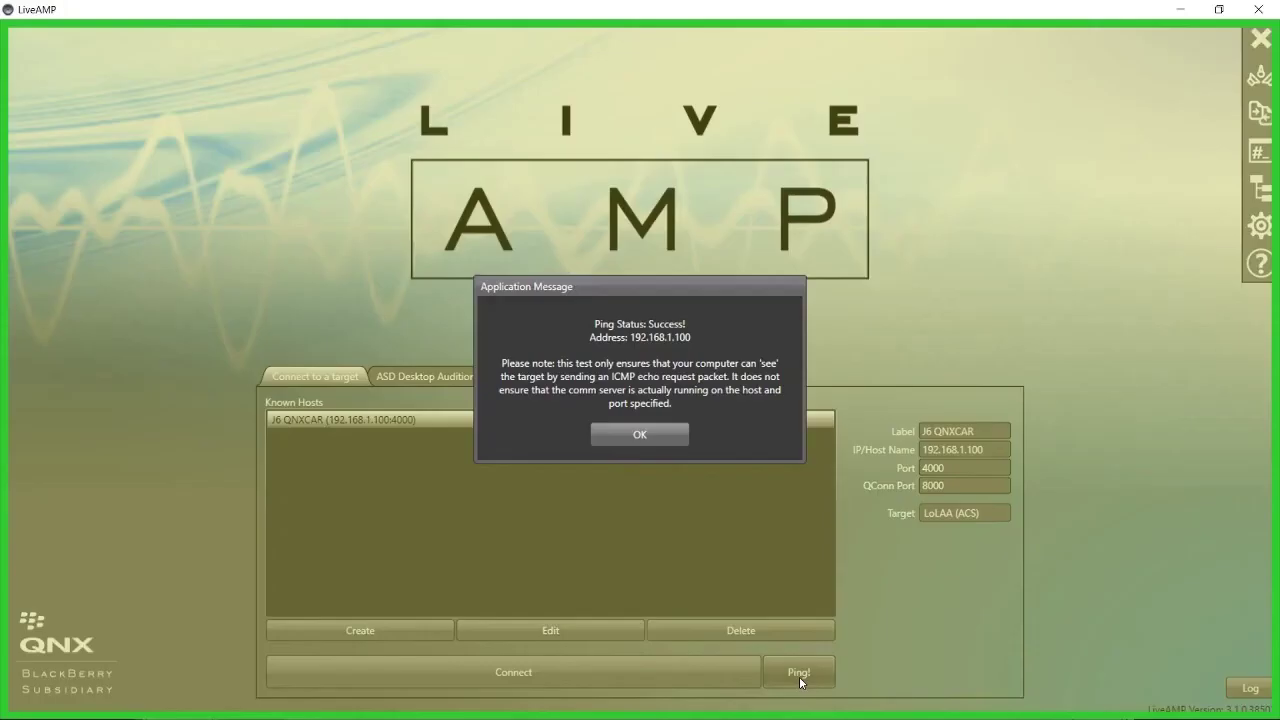
pyautogui.click(627, 434)
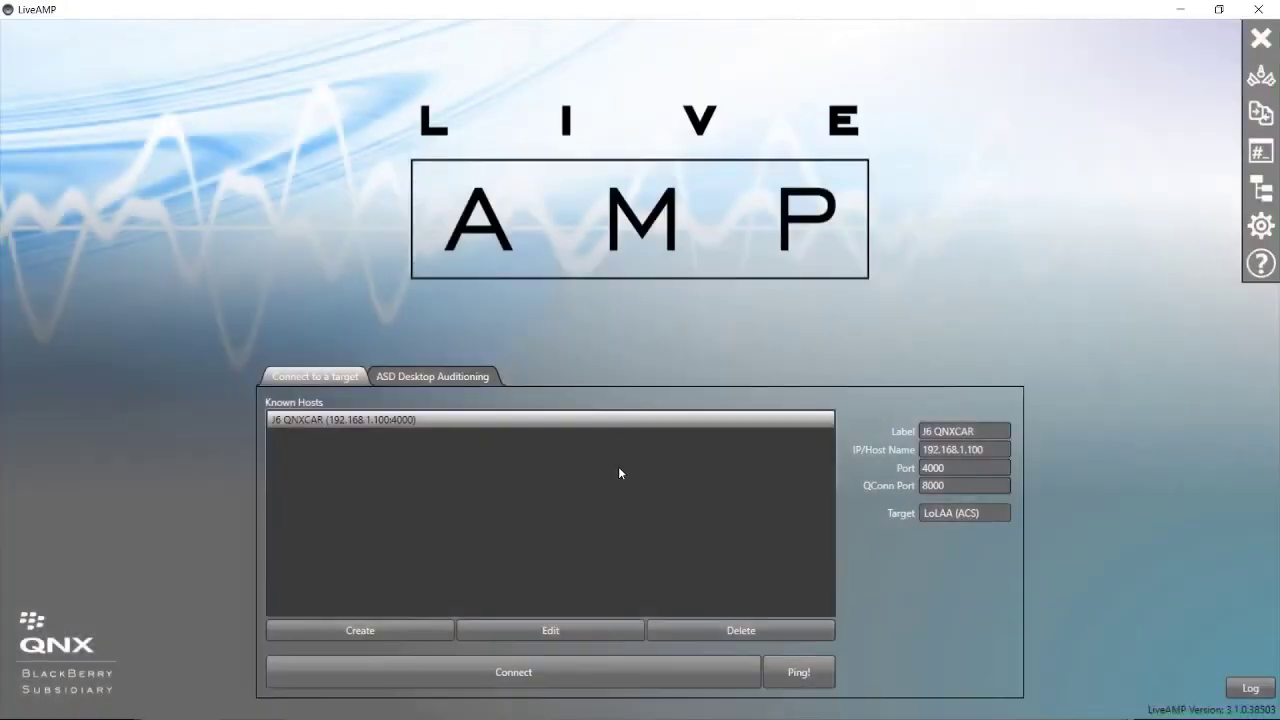
pyautogui.click(449, 672)
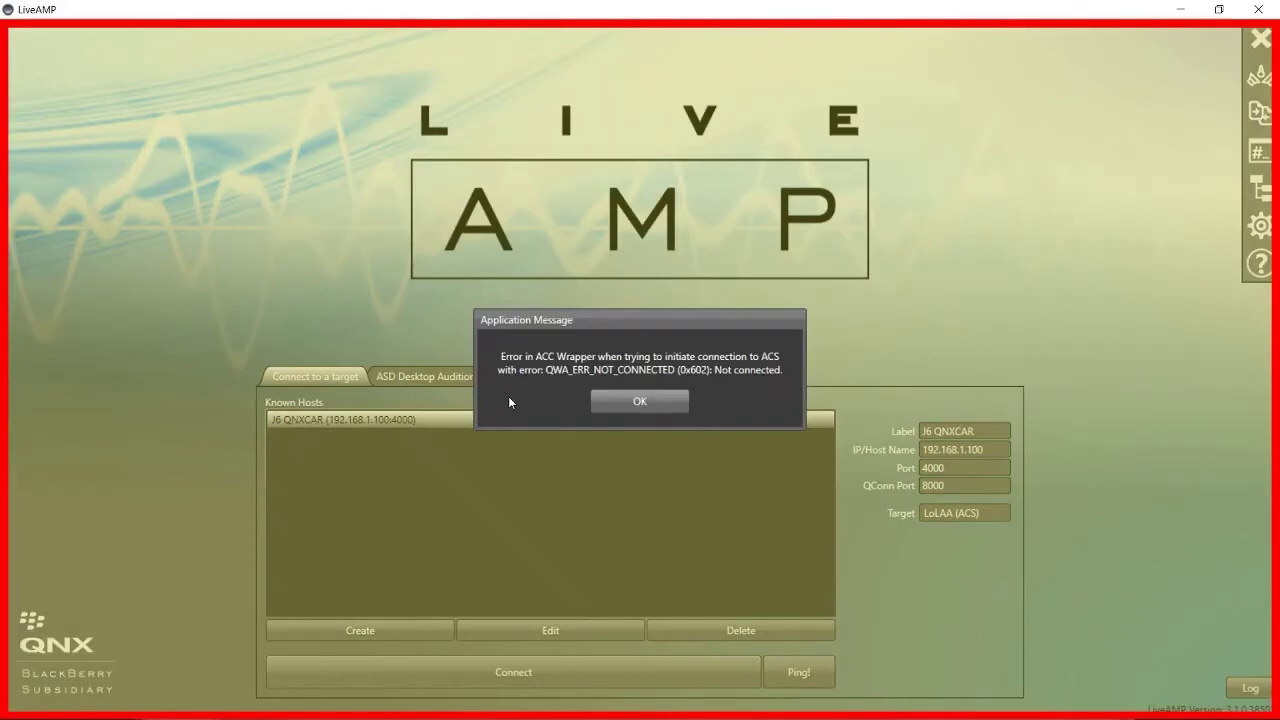
pyautogui.click(628, 398)
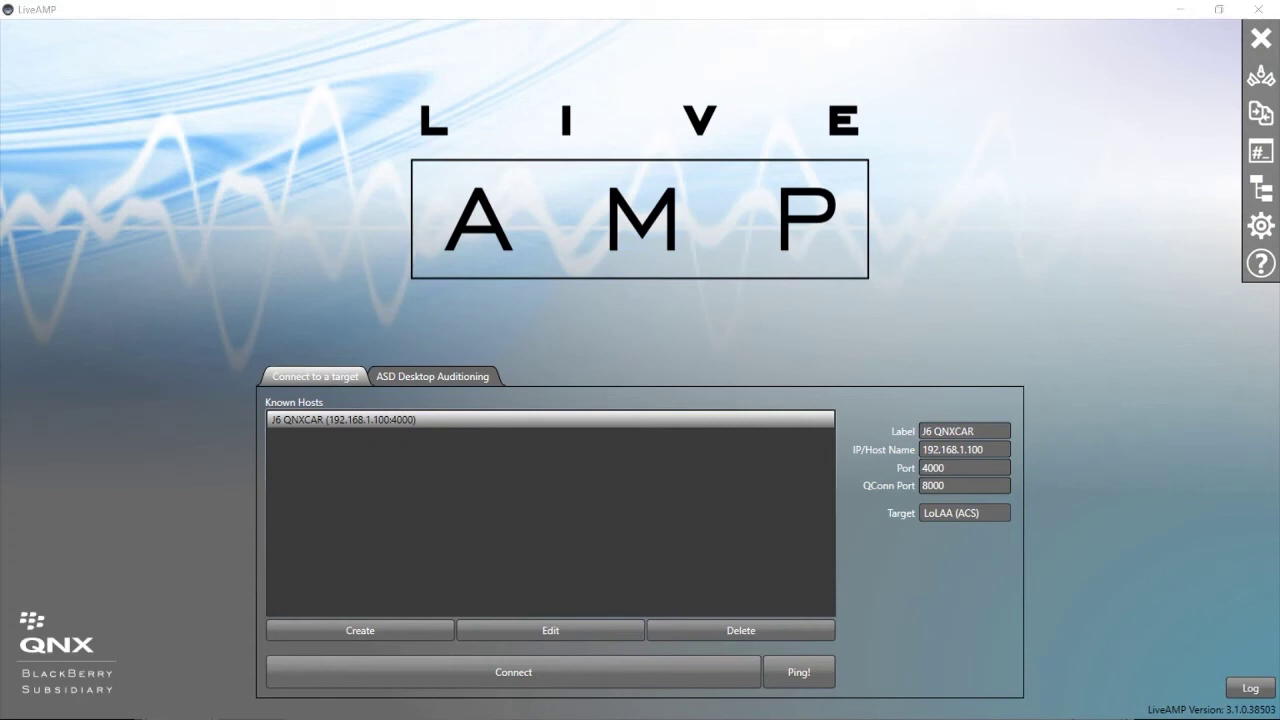
# Load the saved QNXCAR session and open SSH to 192.168.1.100 on port 22.
pyautogui.moveTo(152, 103); pyautogui.dragTo(541, 208)
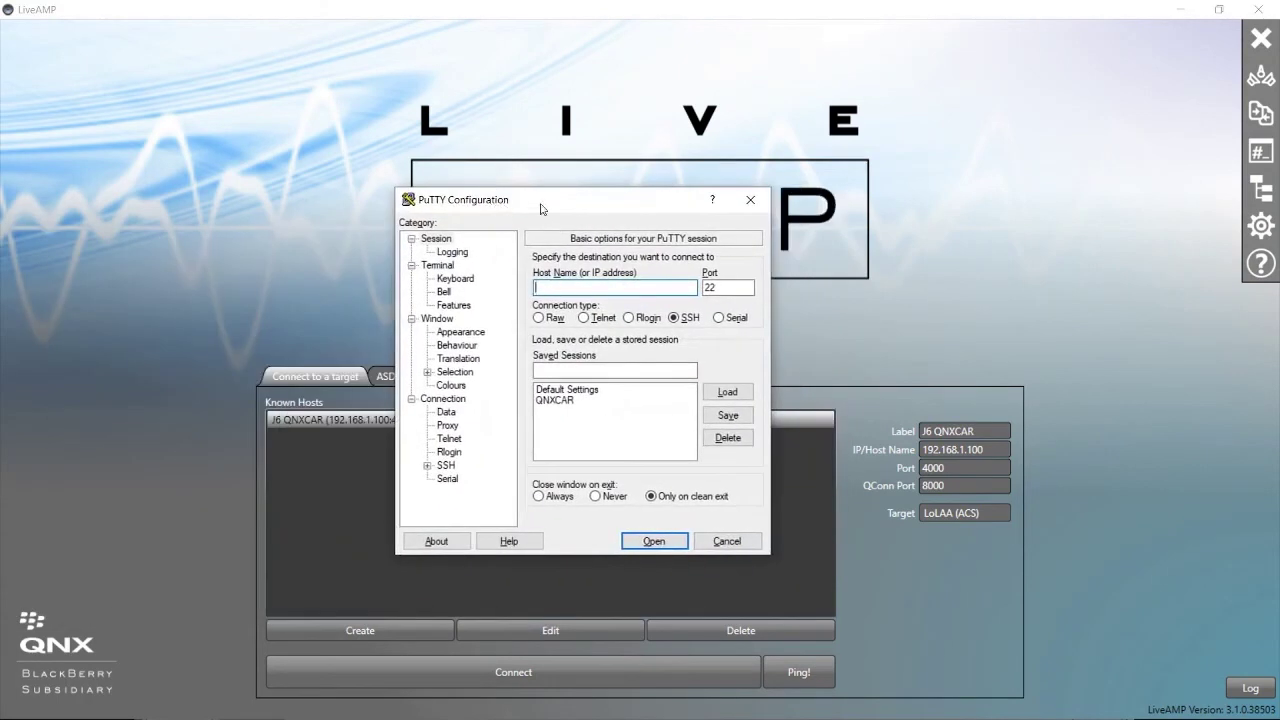
pyautogui.click(570, 401)
pyautogui.click(728, 391)
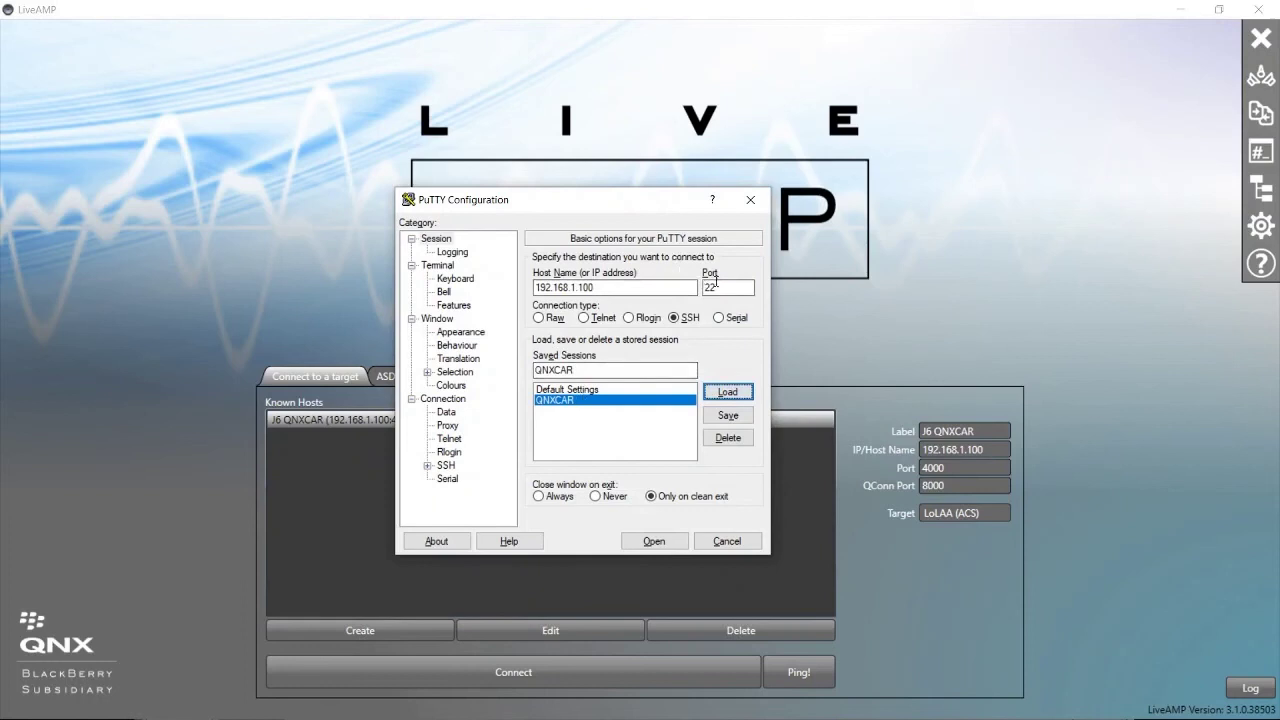
pyautogui.doubleClick(615, 289)
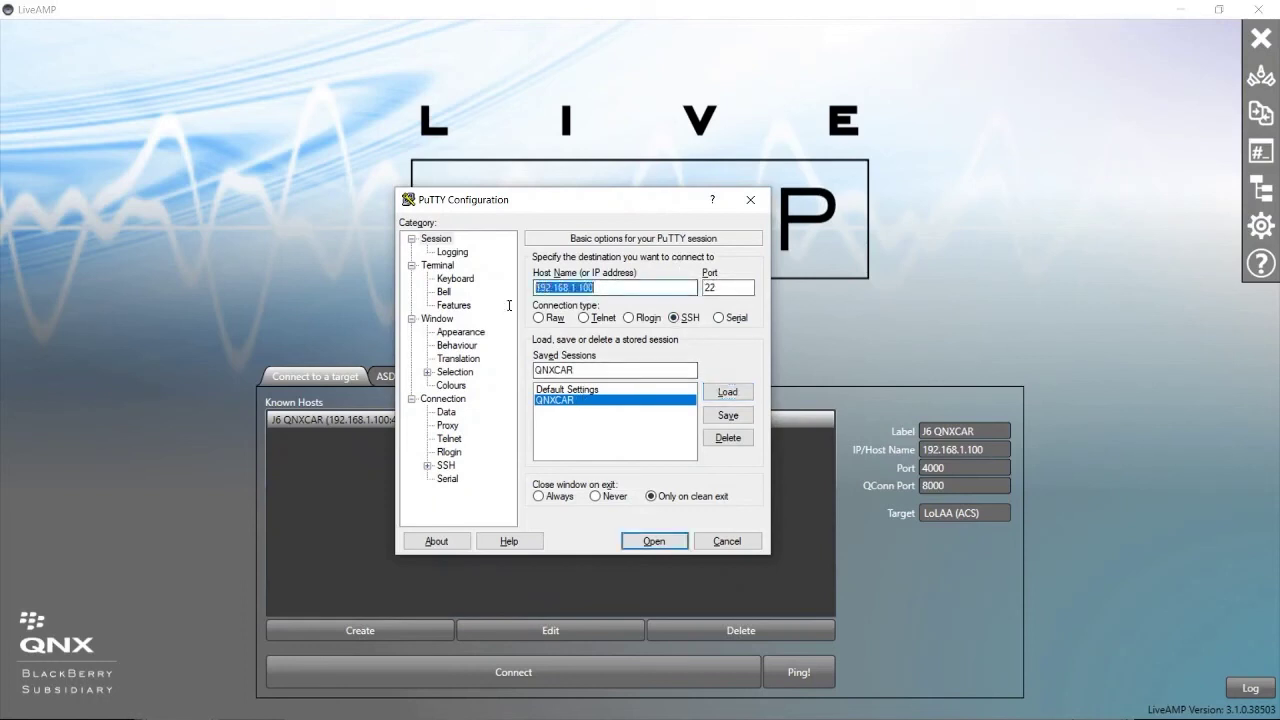
pyautogui.click(652, 541)
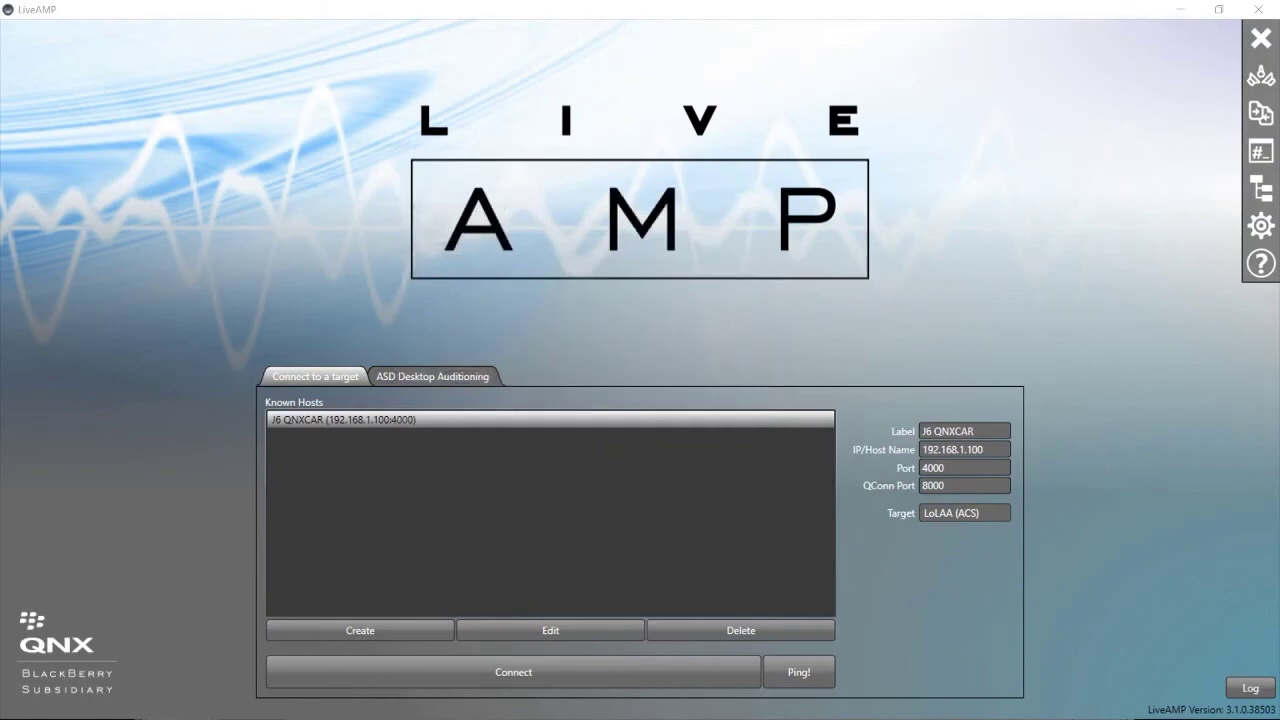
pyautogui.moveTo(223, 252); pyautogui.dragTo(686, 200)
# Log in as root with the account password and run 'afm_ctl -a link', starting AFM on card 3.
pyautogui.write('ro')
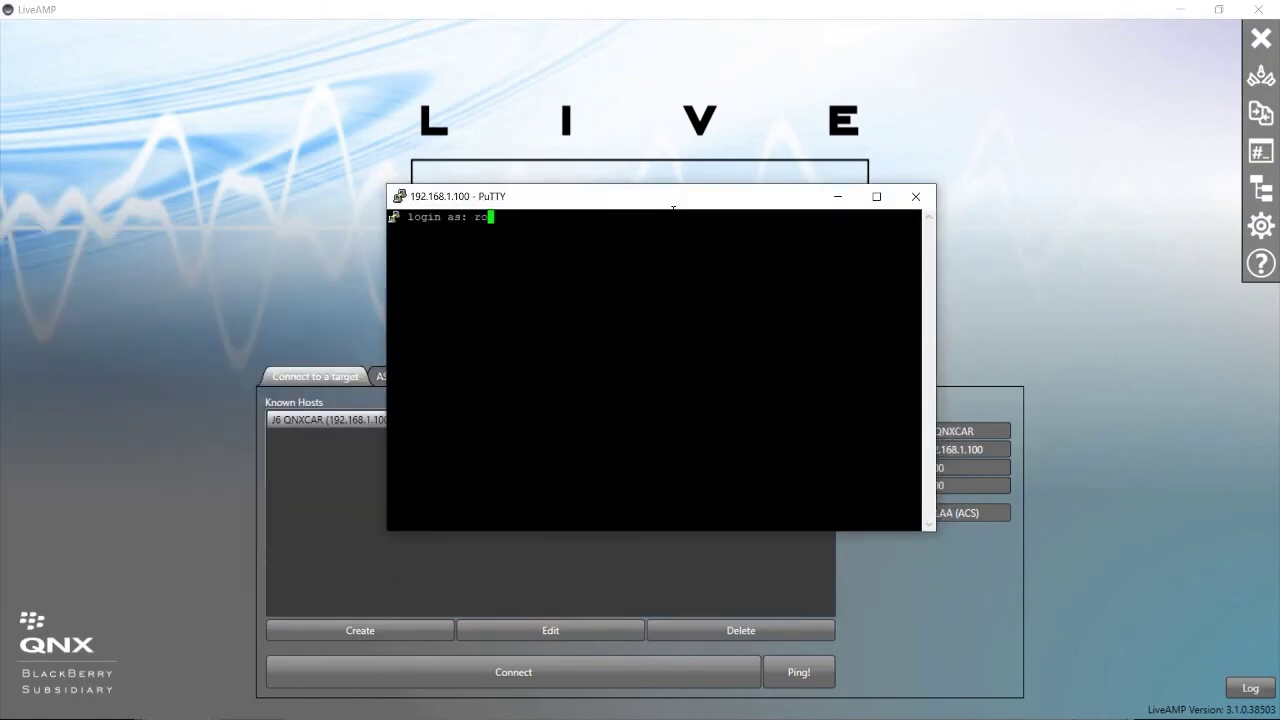
pyautogui.write('ot')
pyautogui.press('Return')
pyautogui.press('Return')
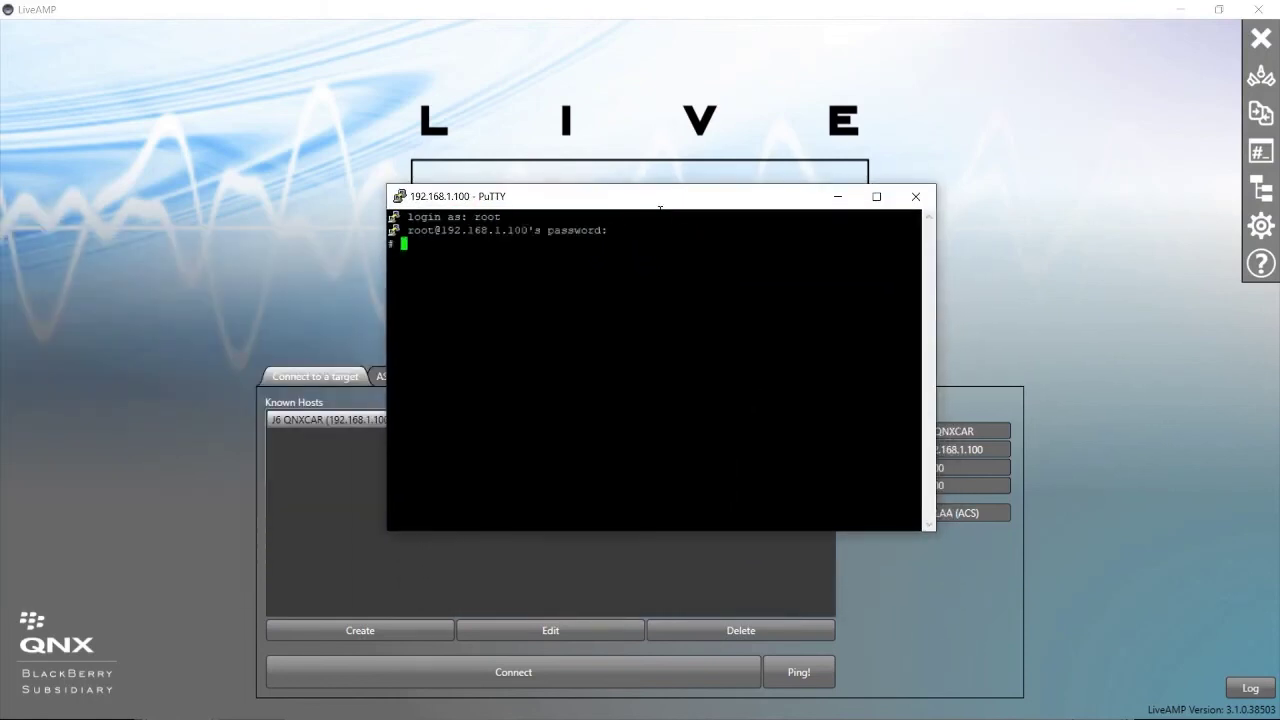
pyautogui.write('afm_ctl -a link')
pyautogui.press('Return')
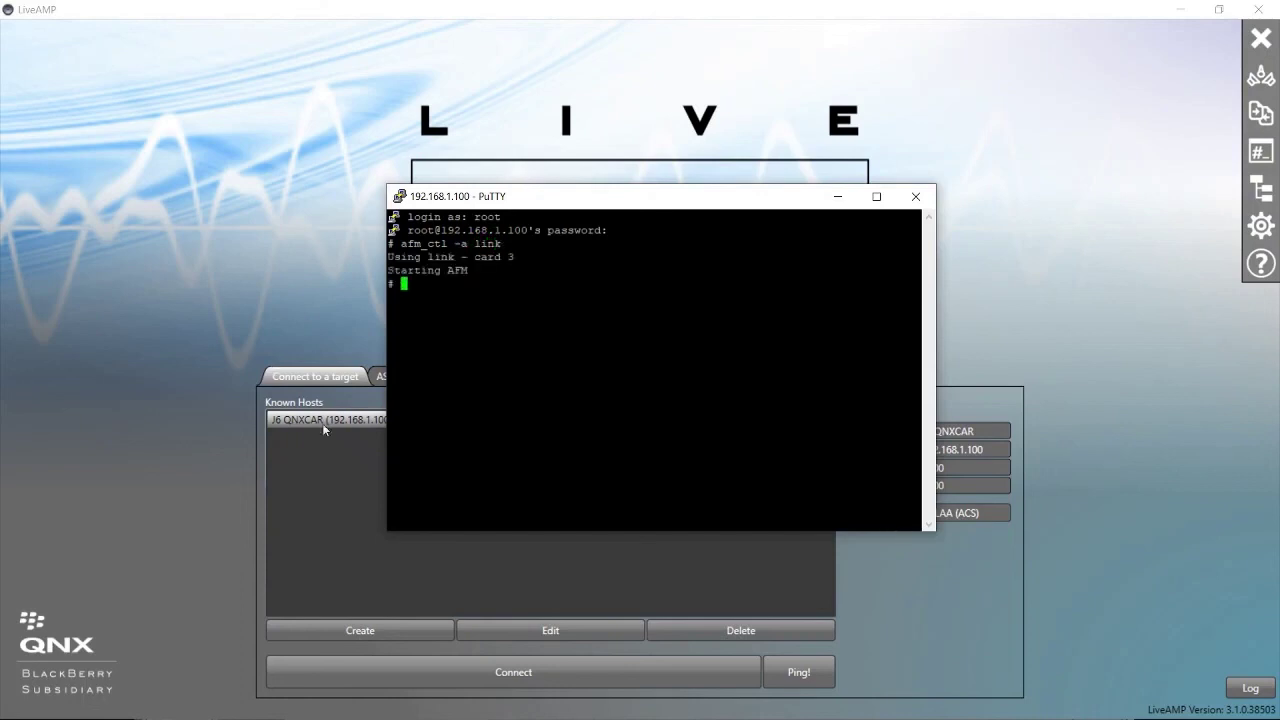
pyautogui.moveTo(388, 257); pyautogui.dragTo(514, 266)
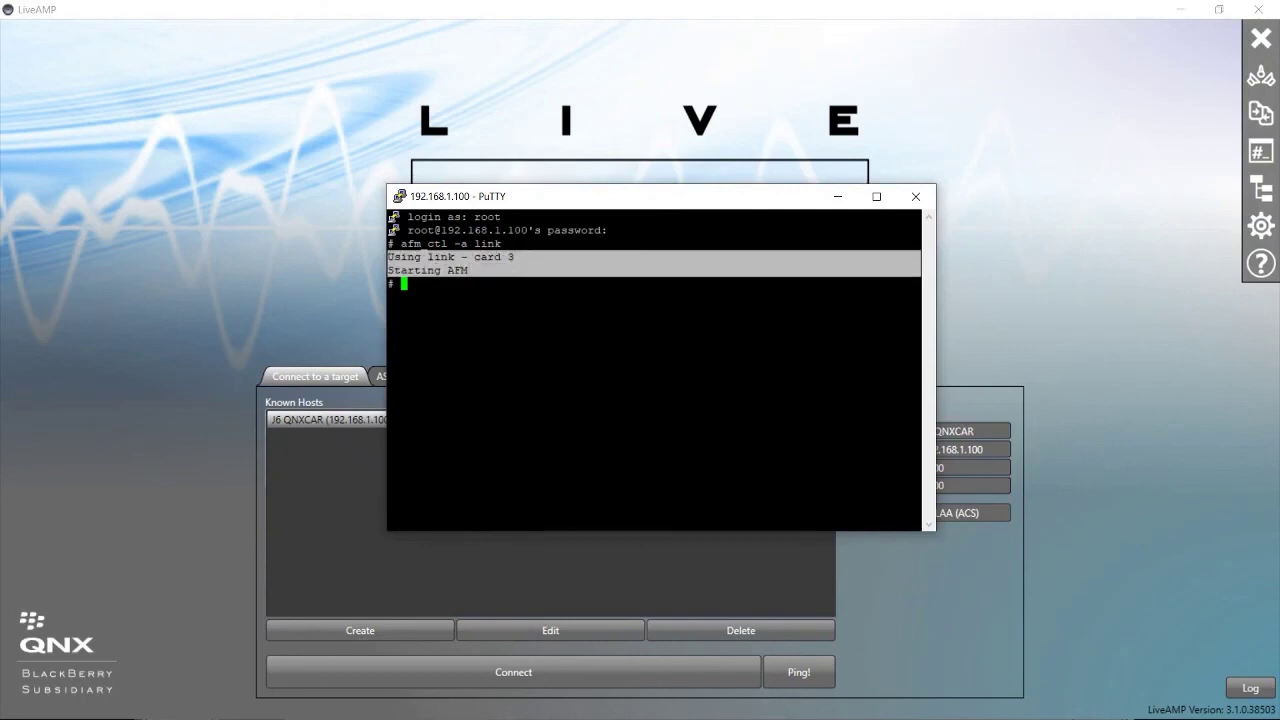
pyautogui.click(310, 250)
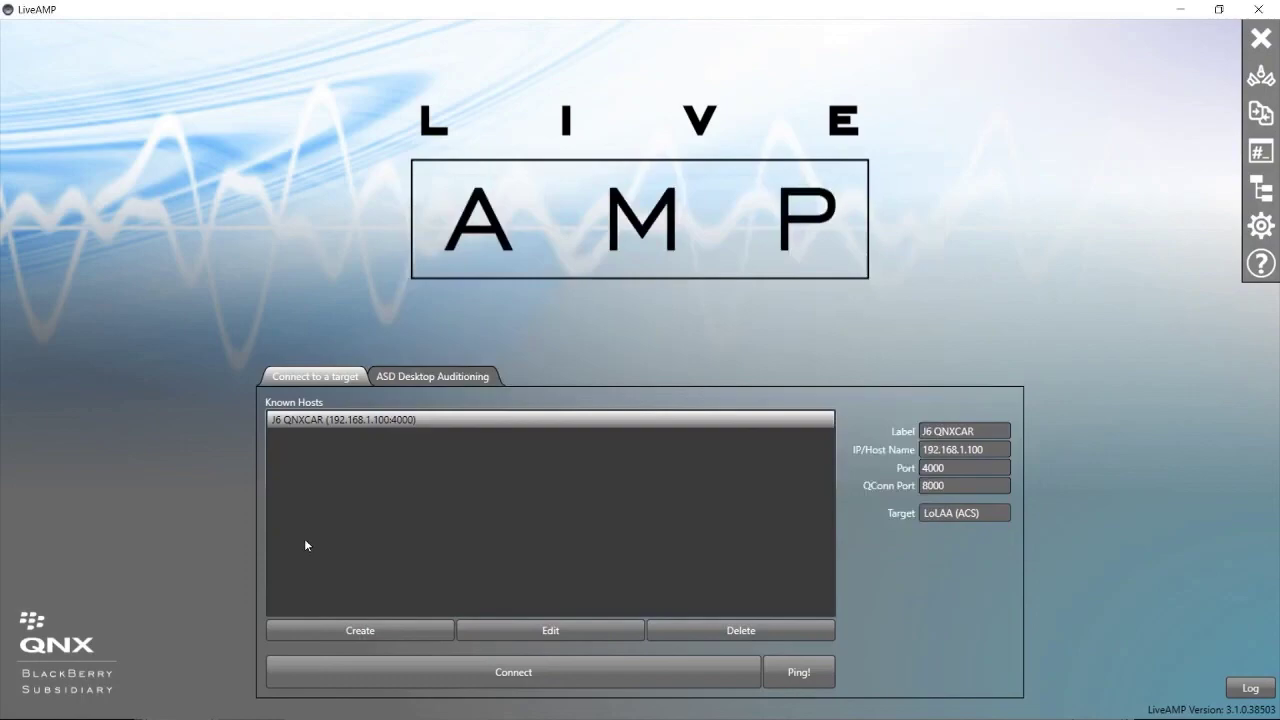
# Connect to the J6 QNXCAR target so LiveAMP starts loading its workspace.
pyautogui.click(405, 672)
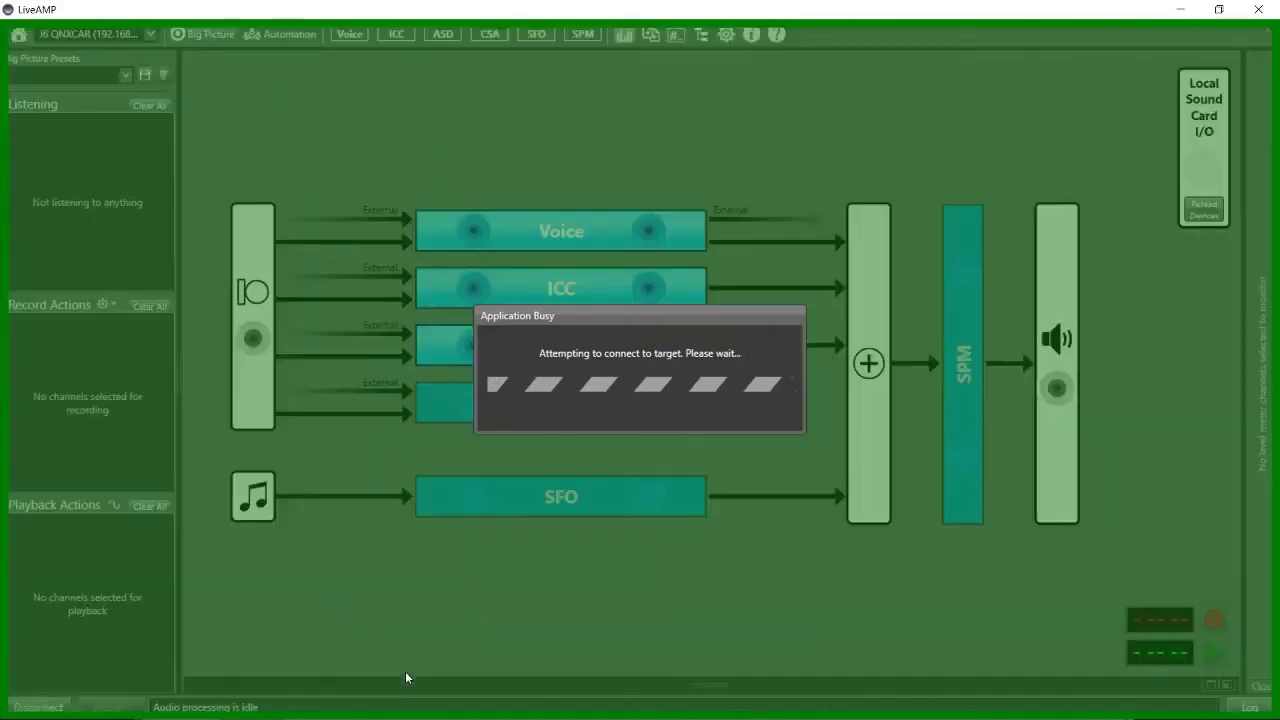